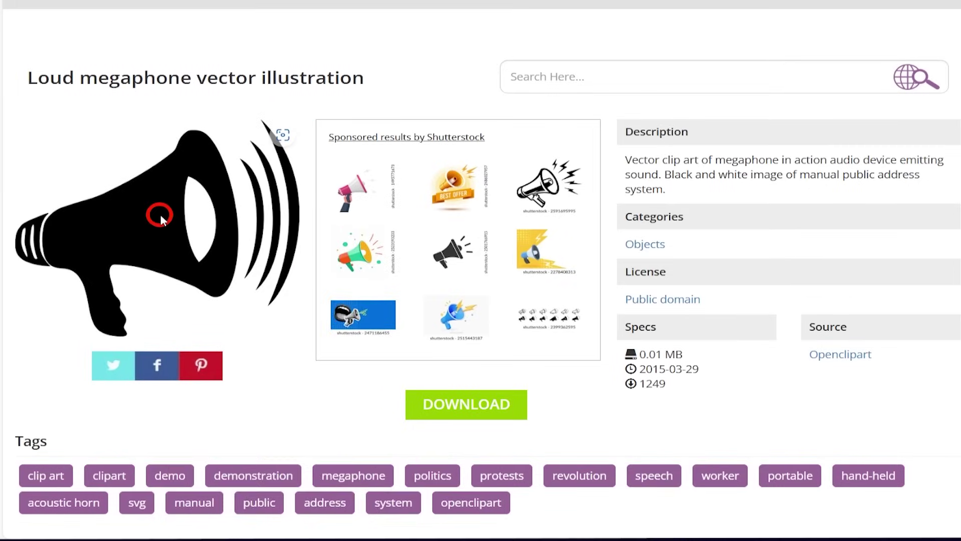
Save the megaphone illustration from publicdomainvectors.org as an image on the computer.
{"action": "right_click", "coordinate": [124, 267]}
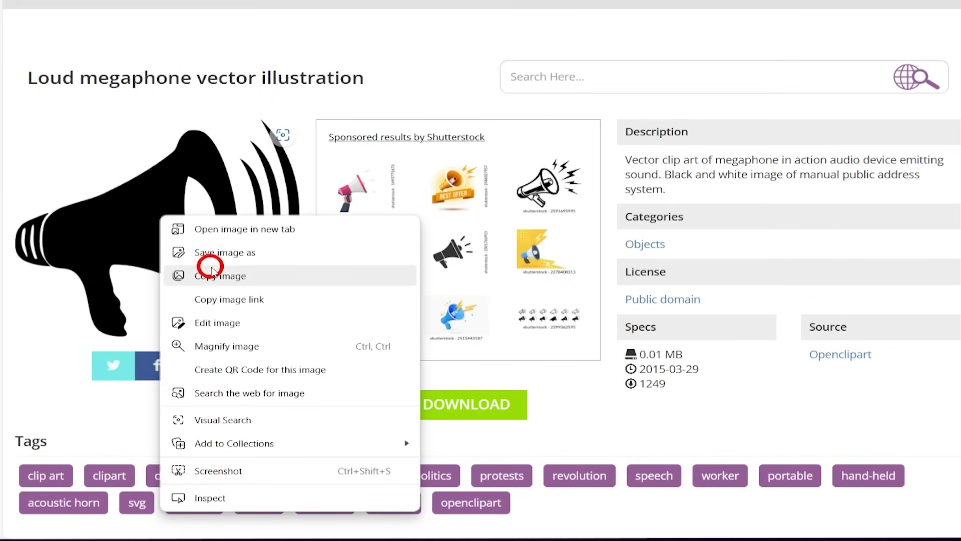
{"action": "left_click", "coordinate": [252, 259]}
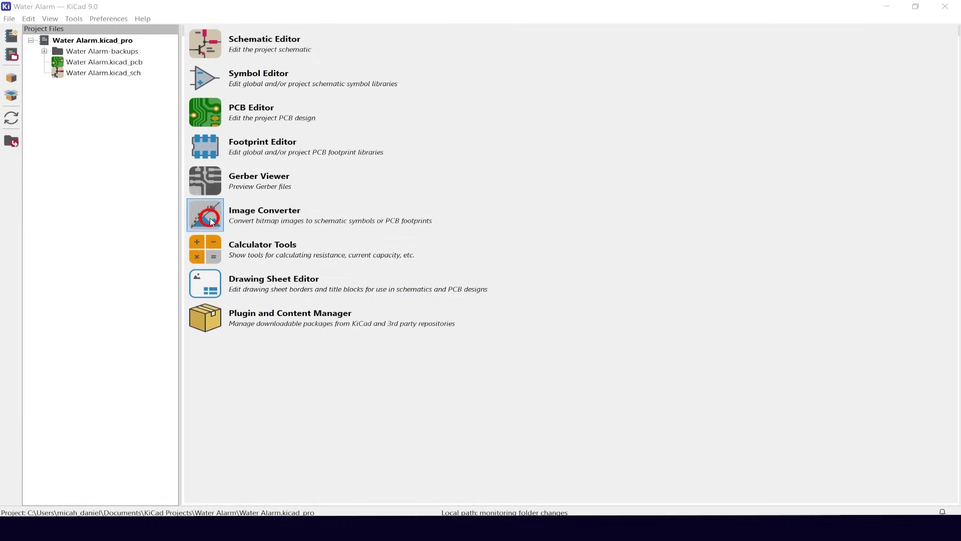
Load Loud-Speaker.png from the Downloads folder into the Image Converter.
{"action": "left_click", "coordinate": [211, 221]}
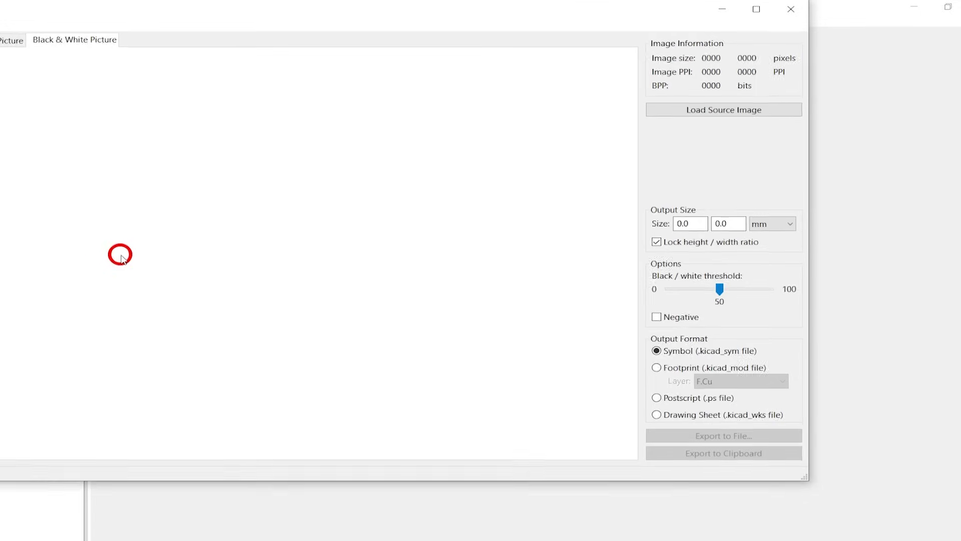
{"action": "left_click", "coordinate": [673, 110]}
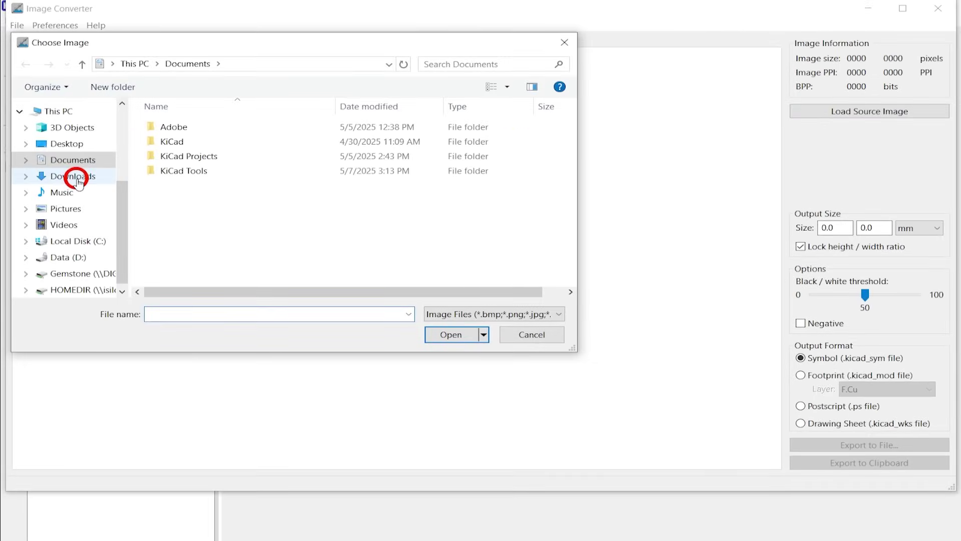
{"action": "left_click", "coordinate": [74, 176]}
{"action": "double_click", "coordinate": [210, 145]}
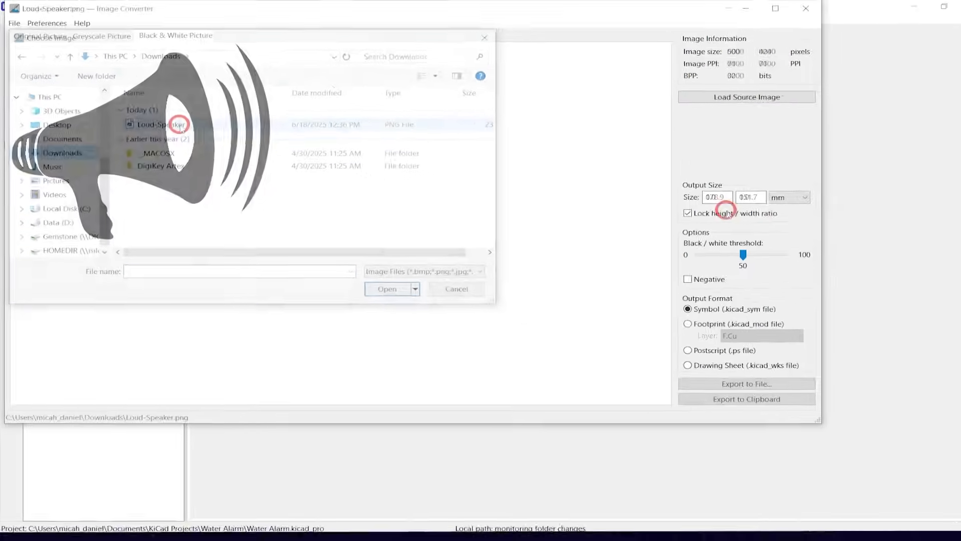
Make the image 9.4 mm wide as an F.Silkscreen footprint and copy it to the clipboard.
{"action": "key", "text": "ctrl+a"}
{"action": "type", "text": "9"}
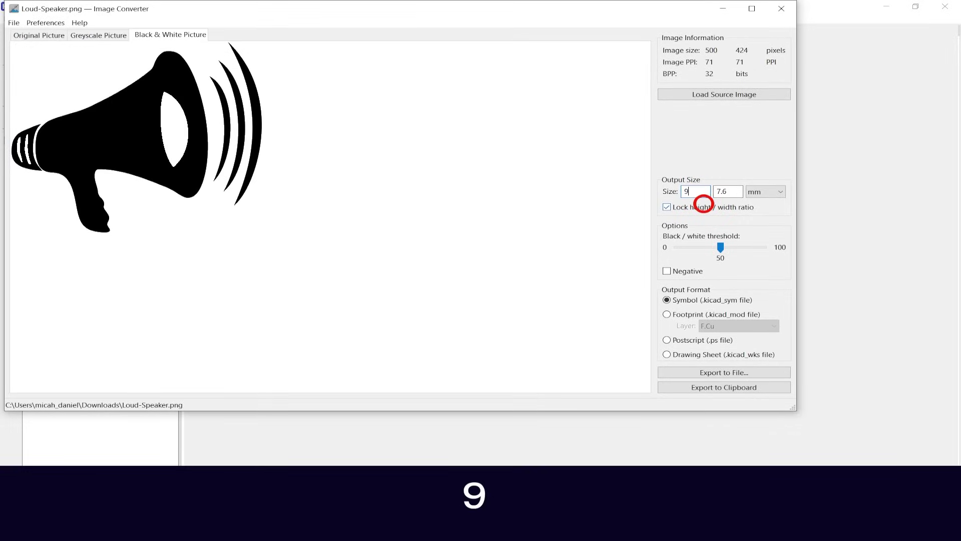
{"action": "type", "text": ".4"}
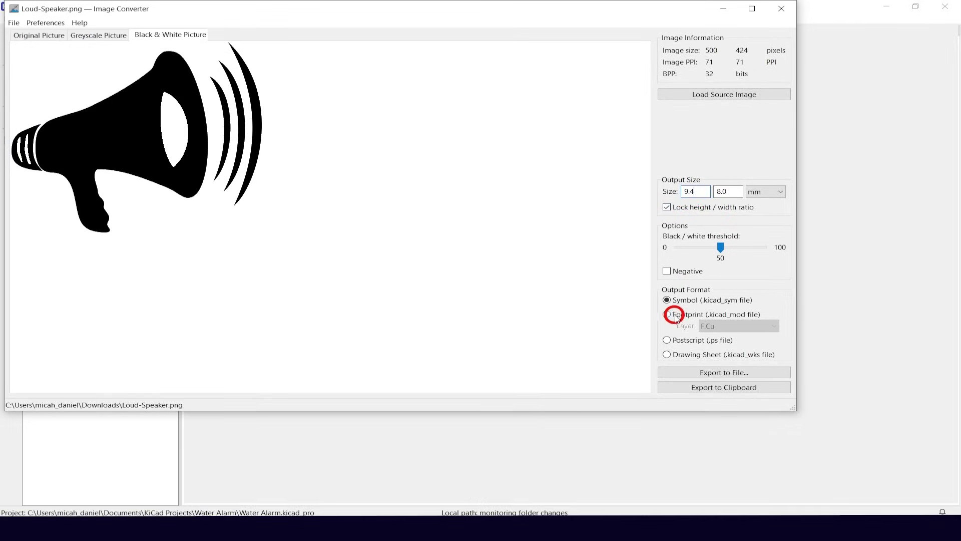
{"action": "left_click", "coordinate": [668, 315]}
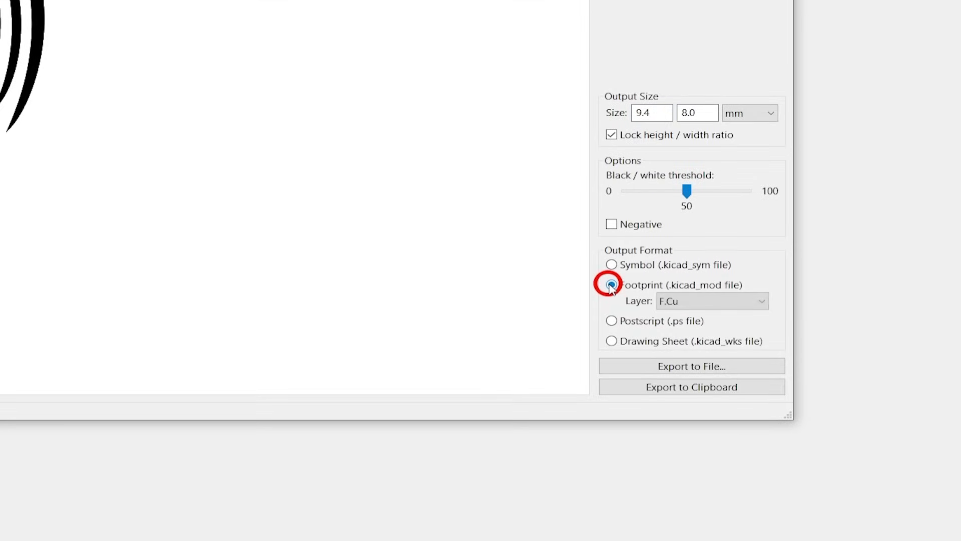
{"action": "left_click", "coordinate": [678, 303]}
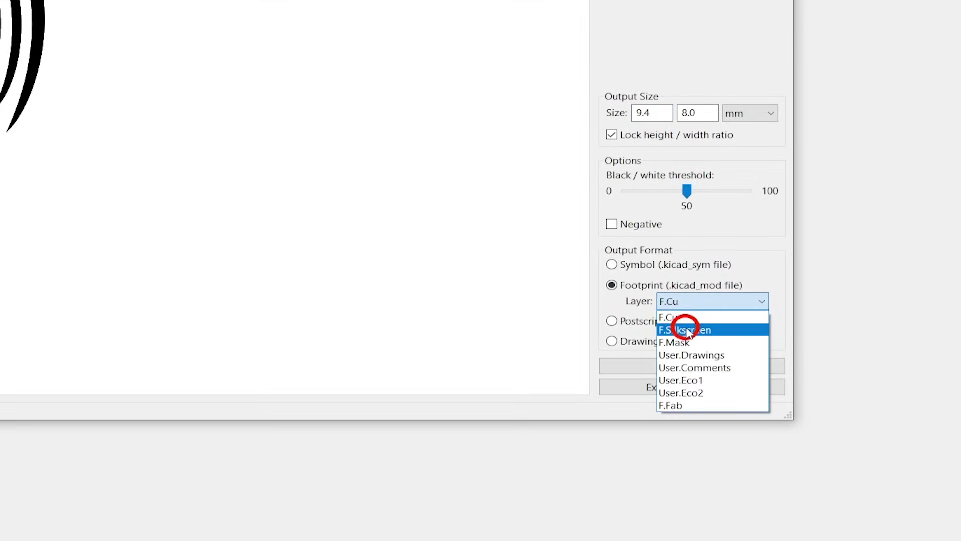
{"action": "left_click", "coordinate": [686, 326]}
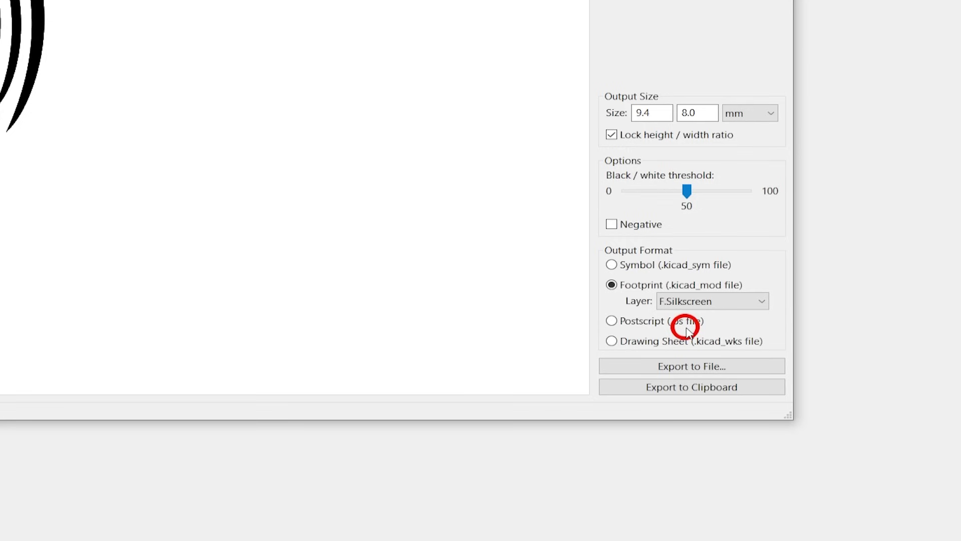
{"action": "left_click", "coordinate": [686, 386]}
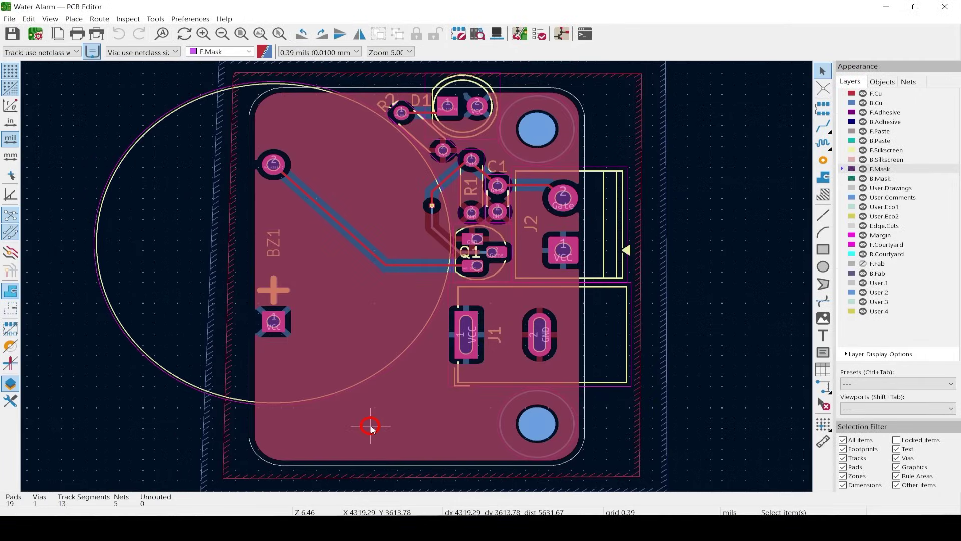
Paste the megaphone logo near the board's bottom edge and delete its reference text.
{"action": "key", "text": "ctrl+v"}
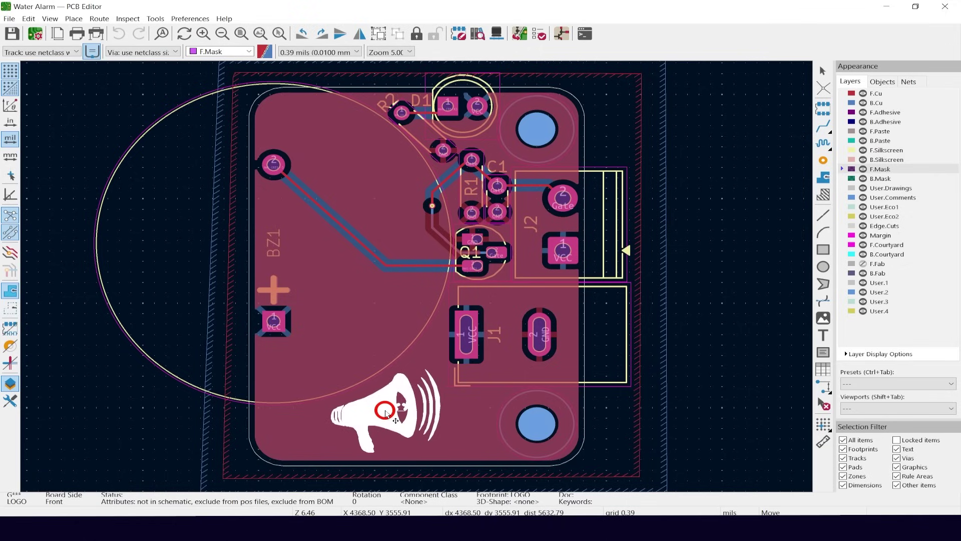
{"action": "left_click", "coordinate": [385, 418]}
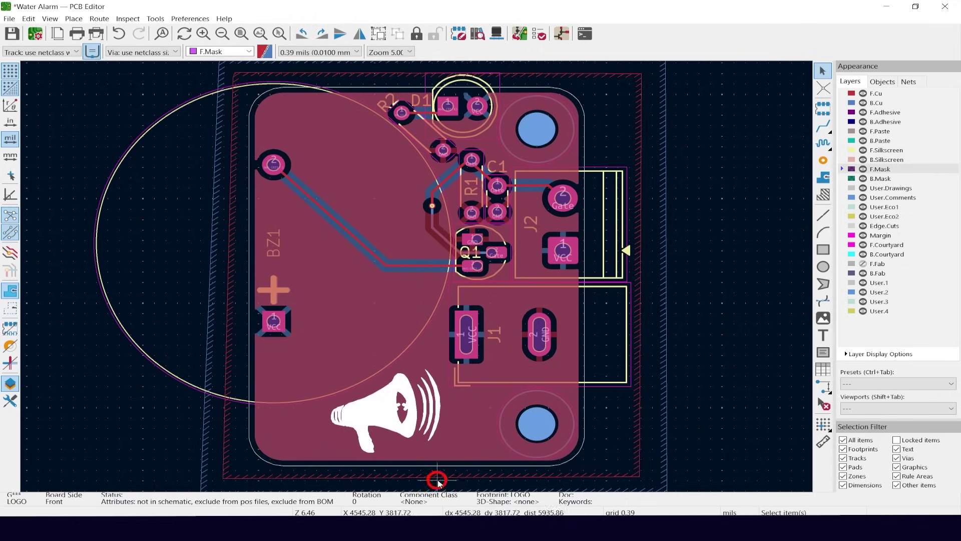
{"action": "scroll", "coordinate": [439, 485], "scroll_direction": "up", "scroll_amount": 2}
{"action": "scroll", "coordinate": [417, 278], "scroll_direction": "up", "scroll_amount": 5}
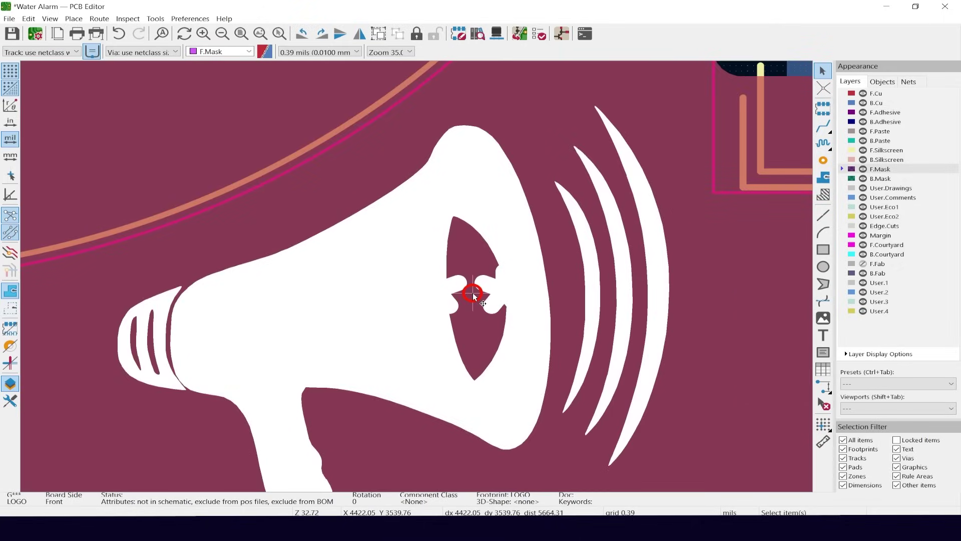
{"action": "left_click", "coordinate": [434, 282]}
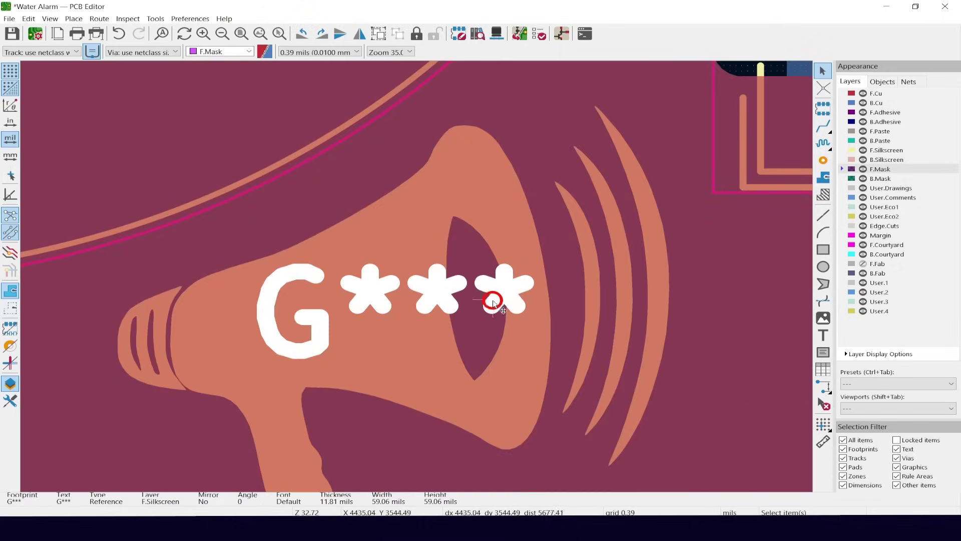
{"action": "key", "text": "Delete"}
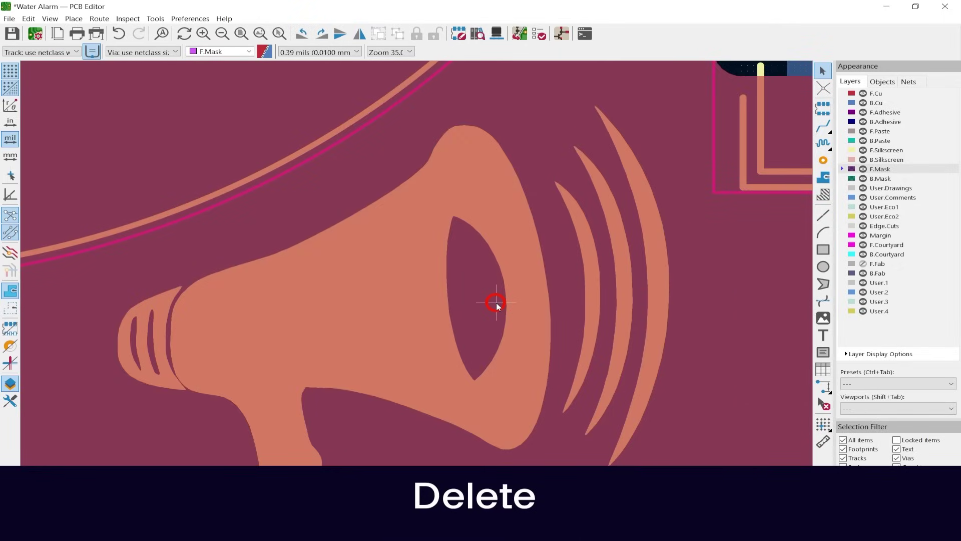
{"action": "scroll", "coordinate": [497, 303], "scroll_direction": "down", "scroll_amount": 4}
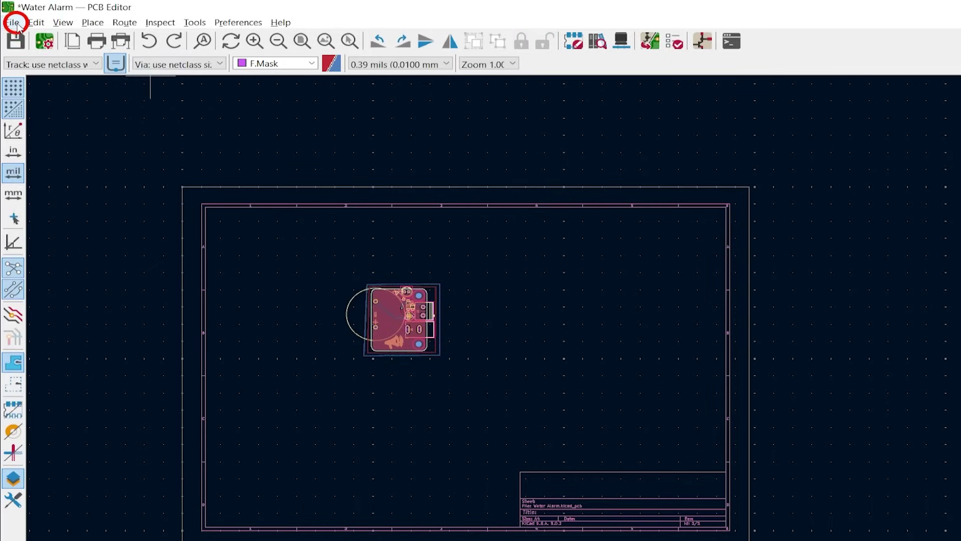
Enter revision 'vMAY 2025' and title 'Water Alarm' in the Page Settings title block.
{"action": "left_click", "coordinate": [10, 20]}
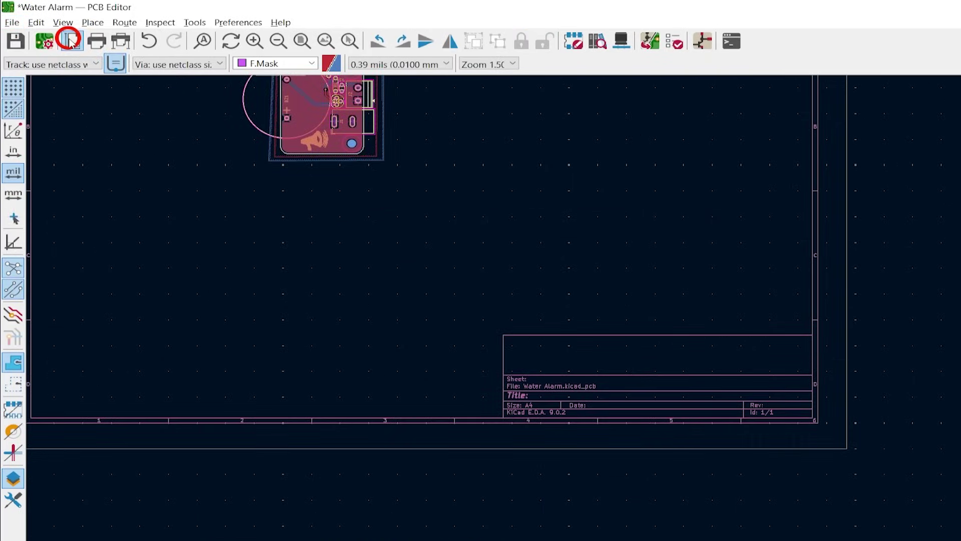
{"action": "left_click", "coordinate": [71, 39]}
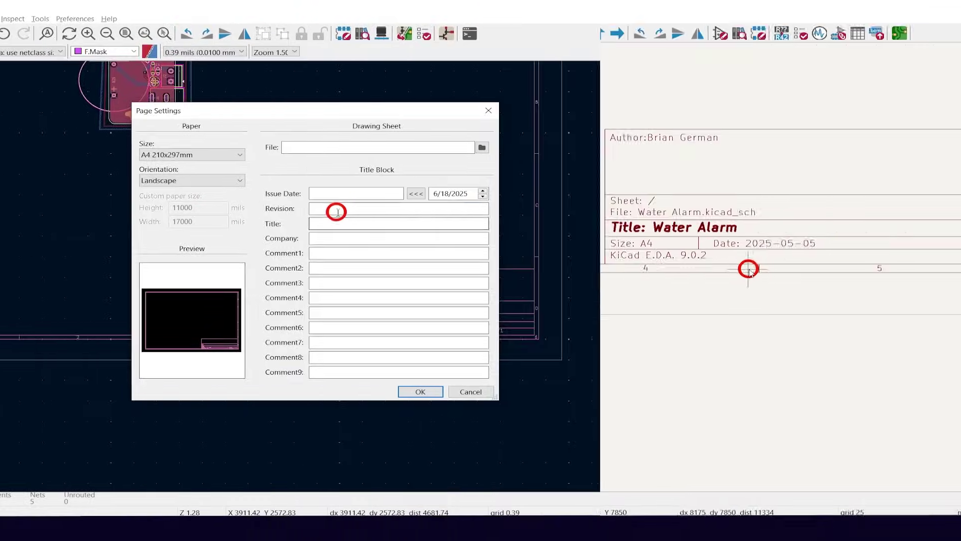
{"action": "left_click", "coordinate": [455, 207]}
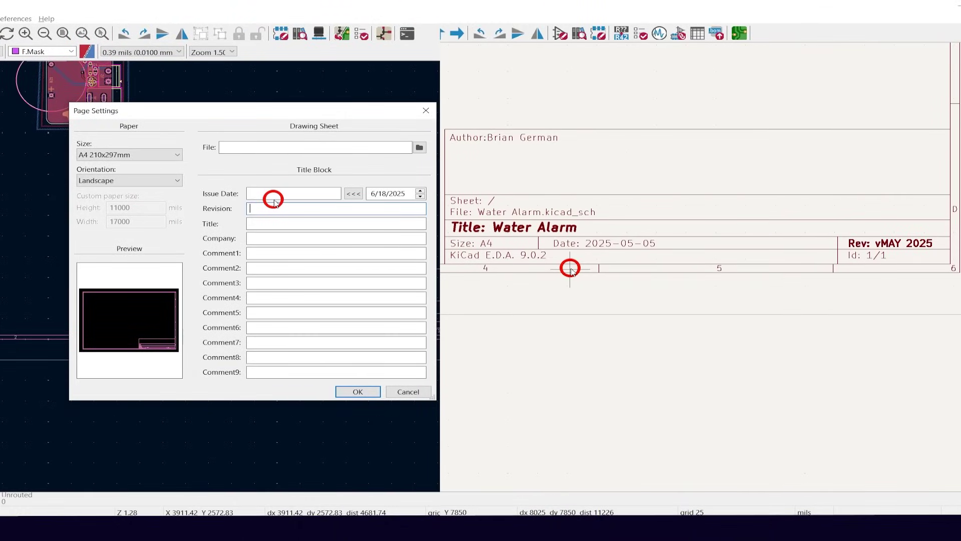
{"action": "type", "text": "vM"}
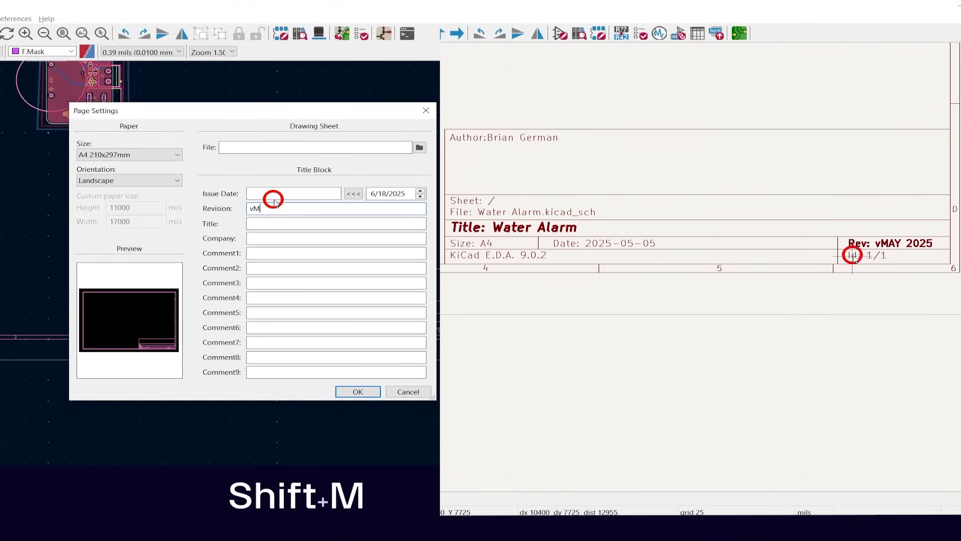
{"action": "type", "text": "AY 2025"}
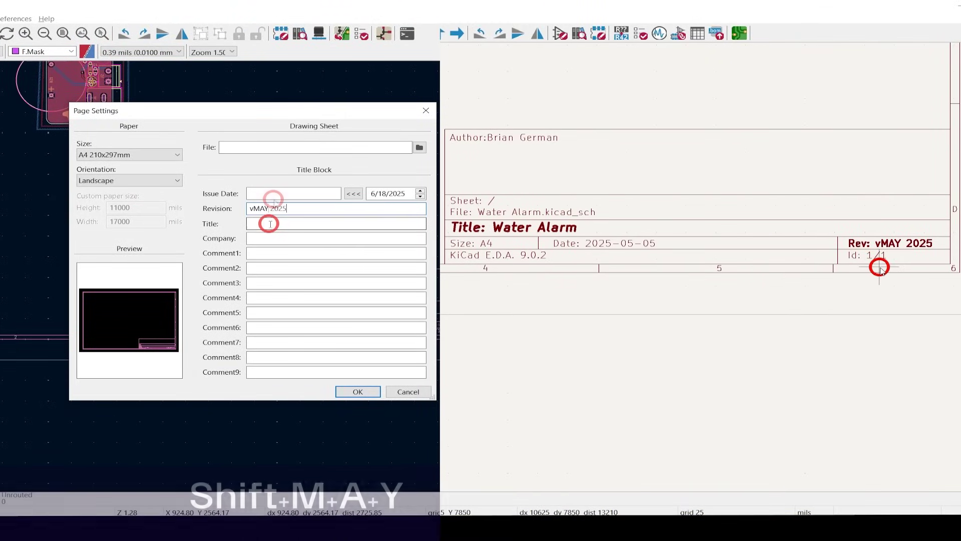
{"action": "left_click", "coordinate": [270, 225]}
{"action": "type", "text": "Wat"}
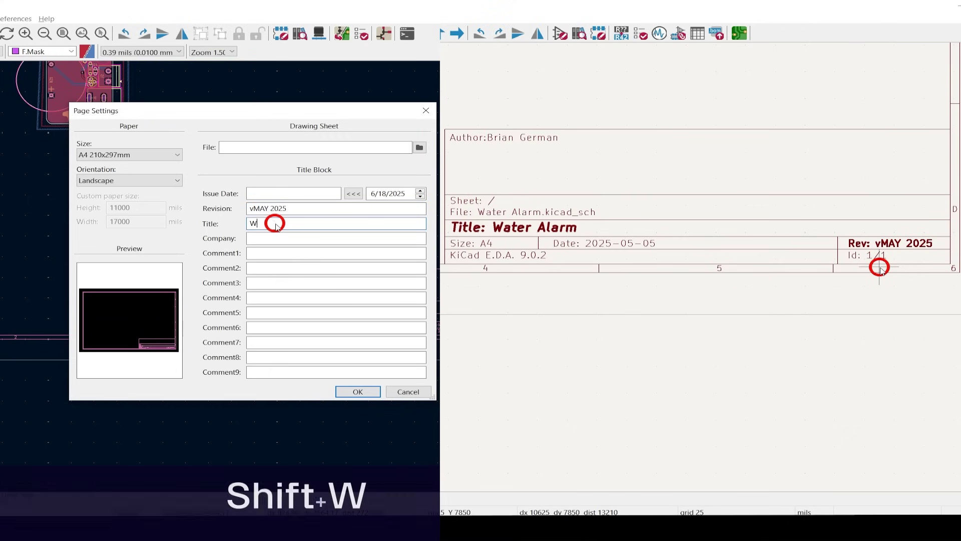
{"action": "type", "text": "er Ala"}
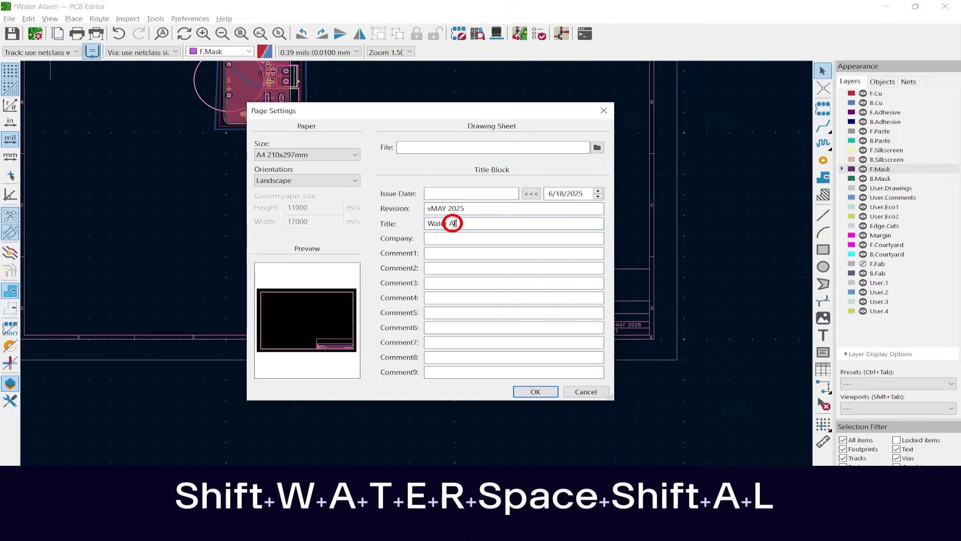
{"action": "type", "text": "rm"}
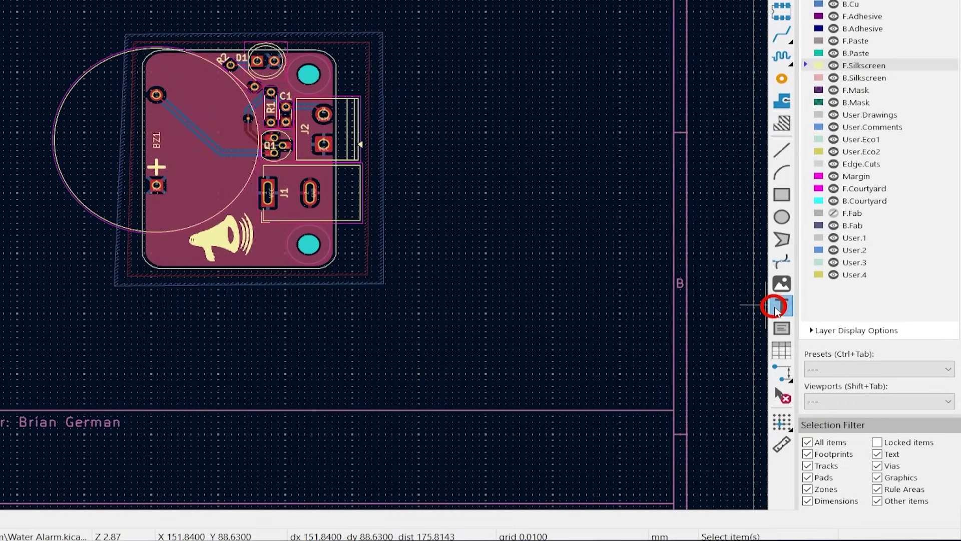
Place 'vMAY 2025' text in Arial font near the board's bottom-left.
{"action": "left_click", "coordinate": [775, 307]}
{"action": "left_click", "coordinate": [762, 305]}
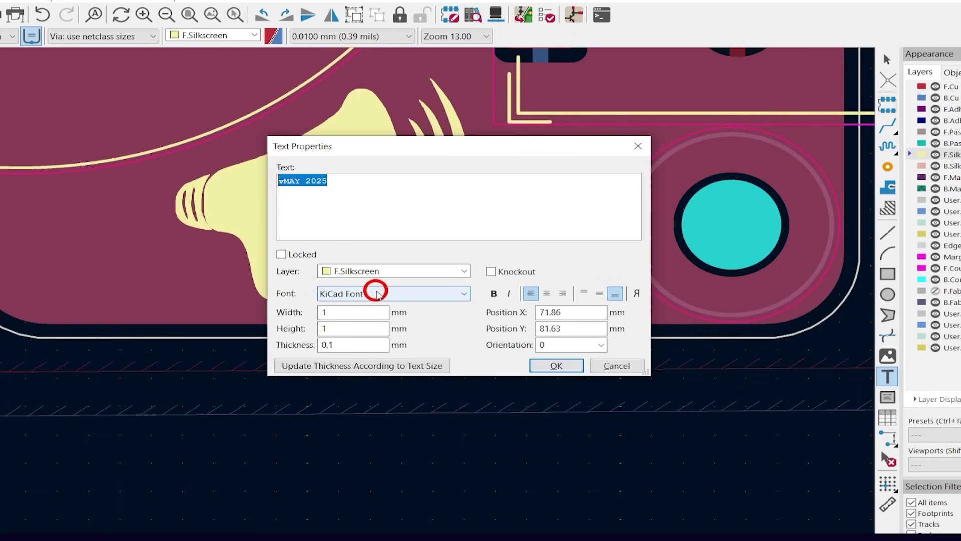
{"action": "left_click", "coordinate": [376, 293]}
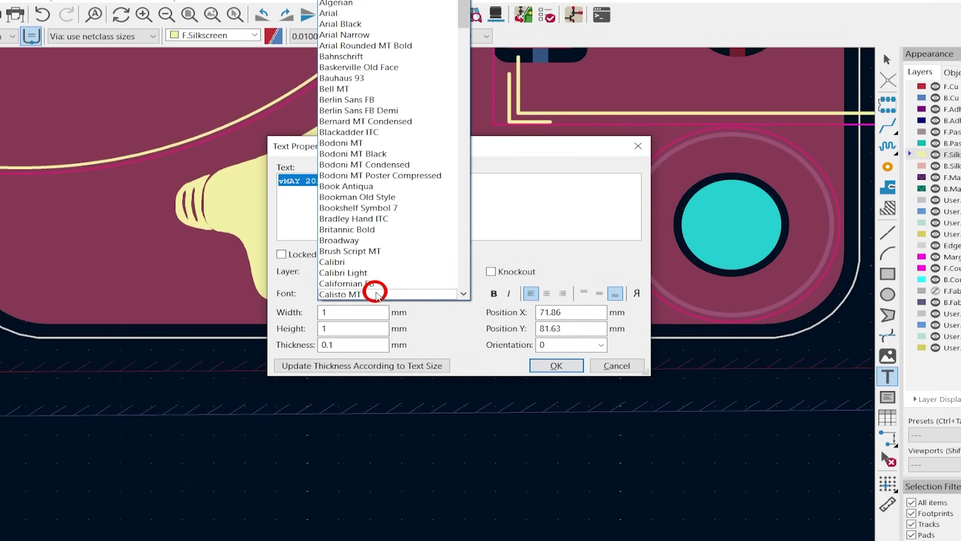
{"action": "left_click", "coordinate": [386, 14]}
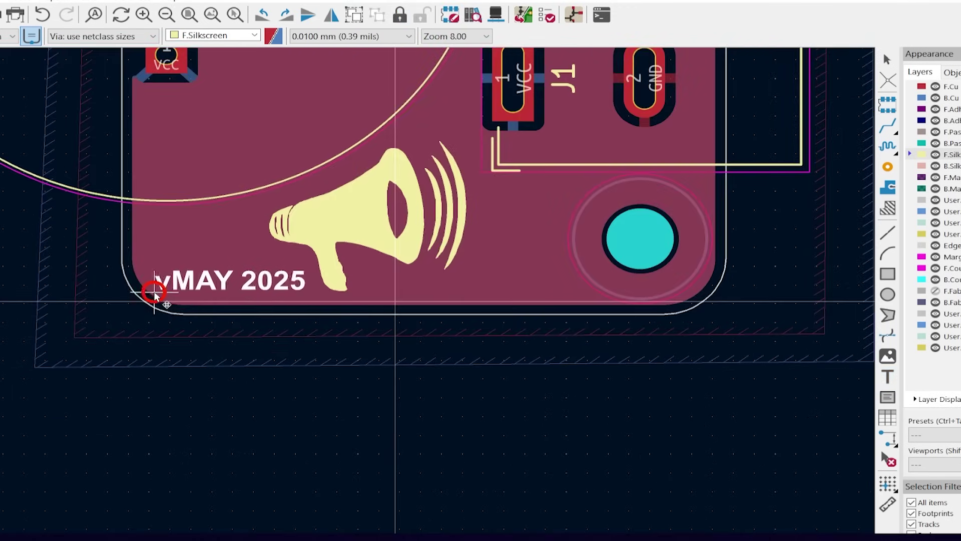
{"action": "left_click", "coordinate": [152, 293]}
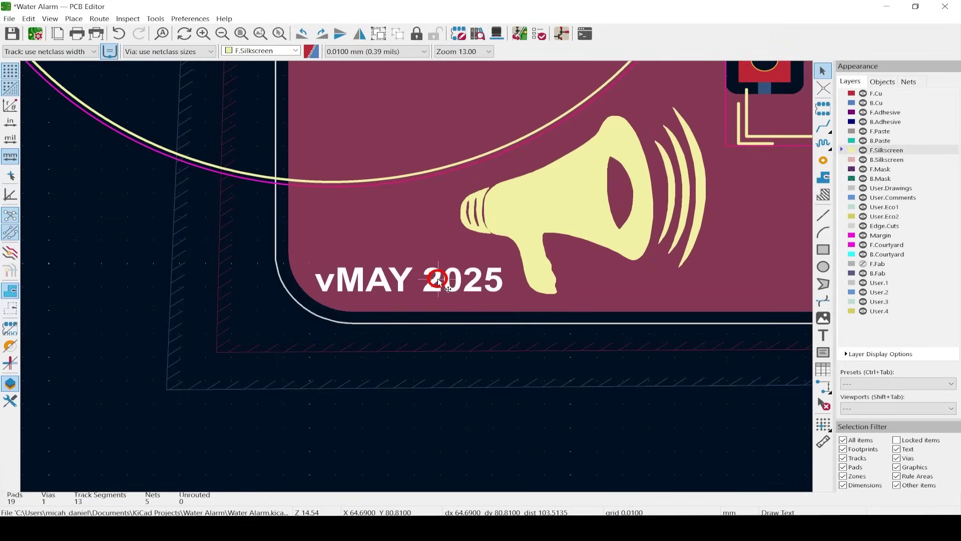
Duplicate the 'vMAY 2025' text and flip the copy to the back side.
{"action": "key", "text": "ctrl+c"}
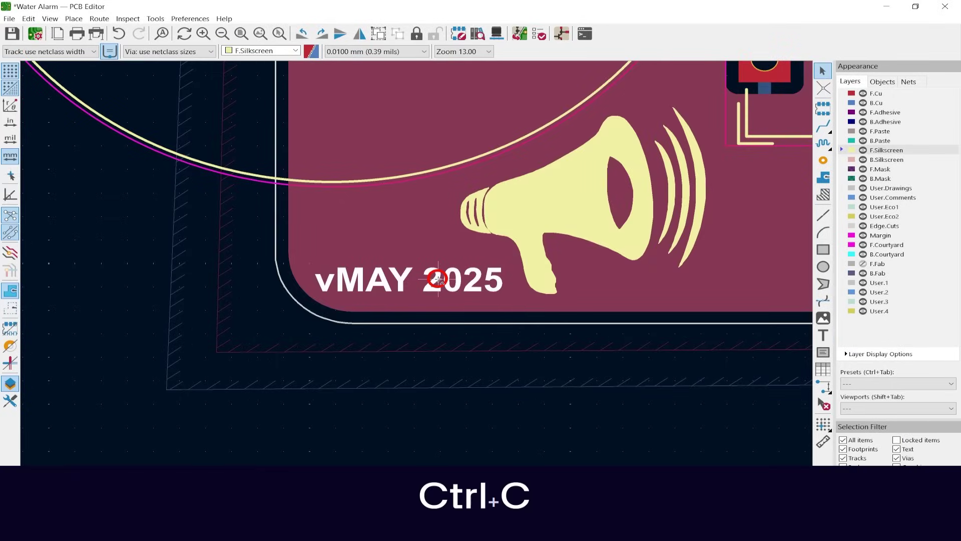
{"action": "key", "text": "ctrl+v"}
{"action": "key", "text": "f"}
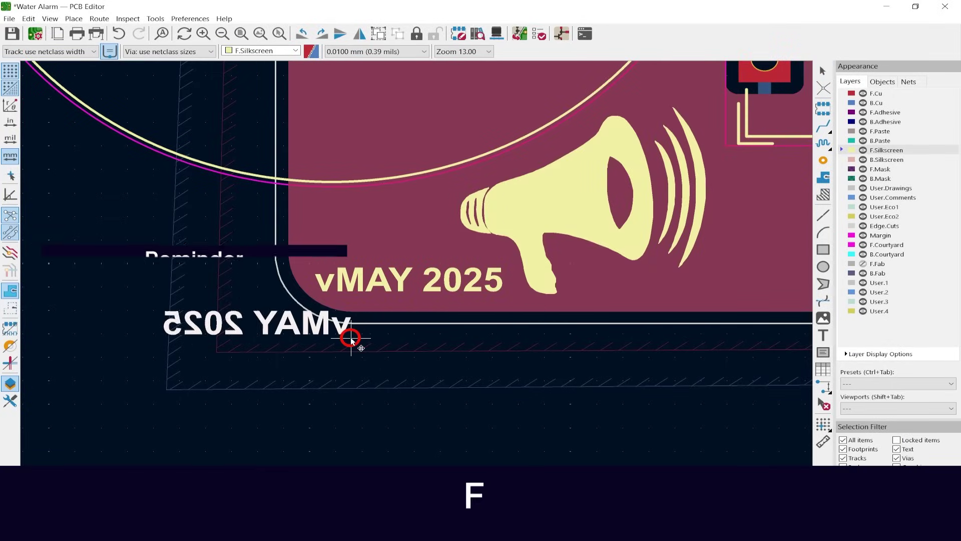
{"action": "left_click", "coordinate": [503, 295]}
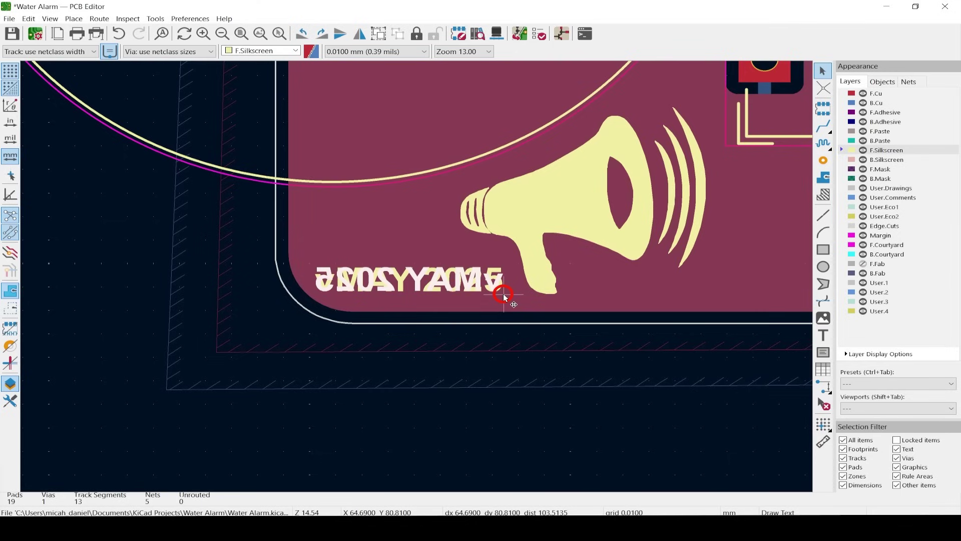
Hide all layers except Edge.Cuts and make User.1 the active layer.
{"action": "scroll", "coordinate": [503, 296], "scroll_direction": "down", "scroll_amount": 5}
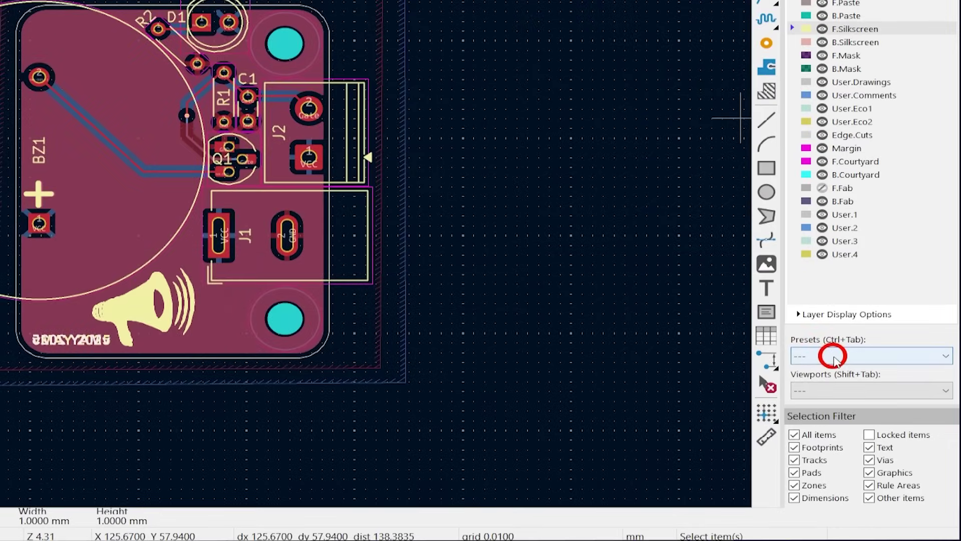
{"action": "left_click", "coordinate": [871, 385]}
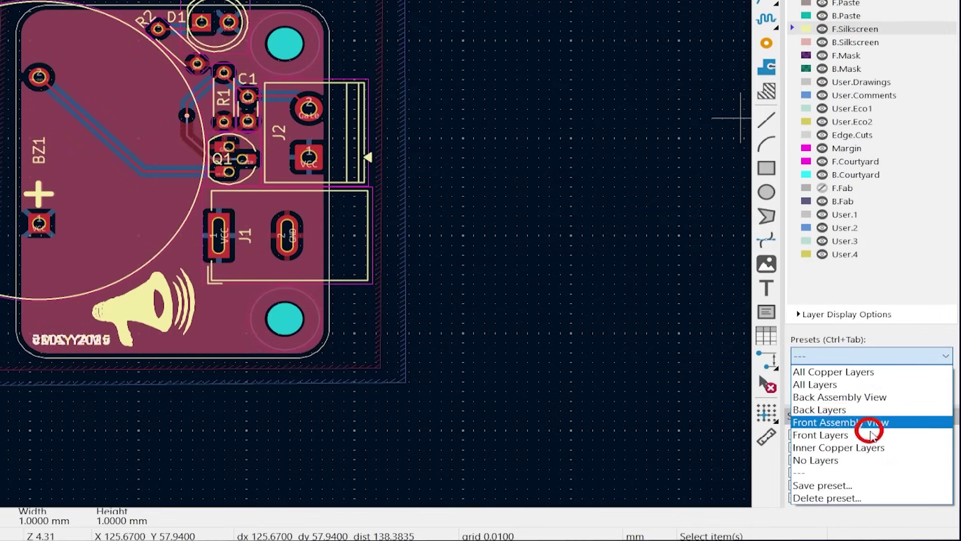
{"action": "left_click", "coordinate": [886, 459]}
{"action": "left_click", "coordinate": [798, 136]}
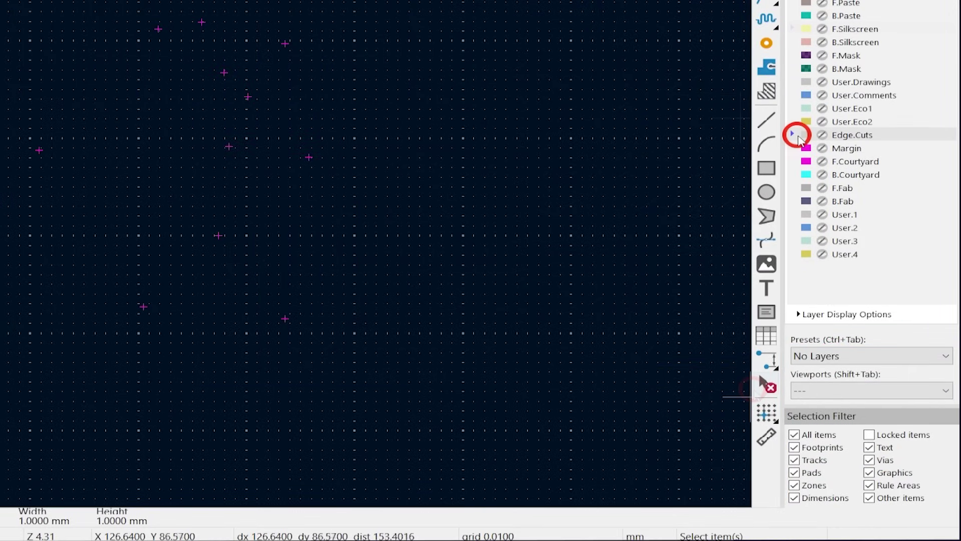
{"action": "left_click", "coordinate": [822, 135]}
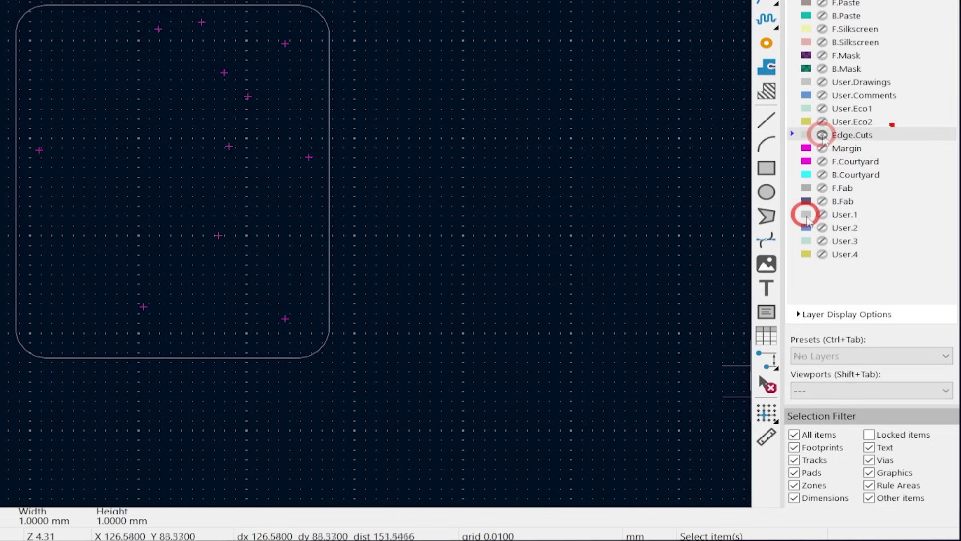
{"action": "left_click", "coordinate": [798, 218]}
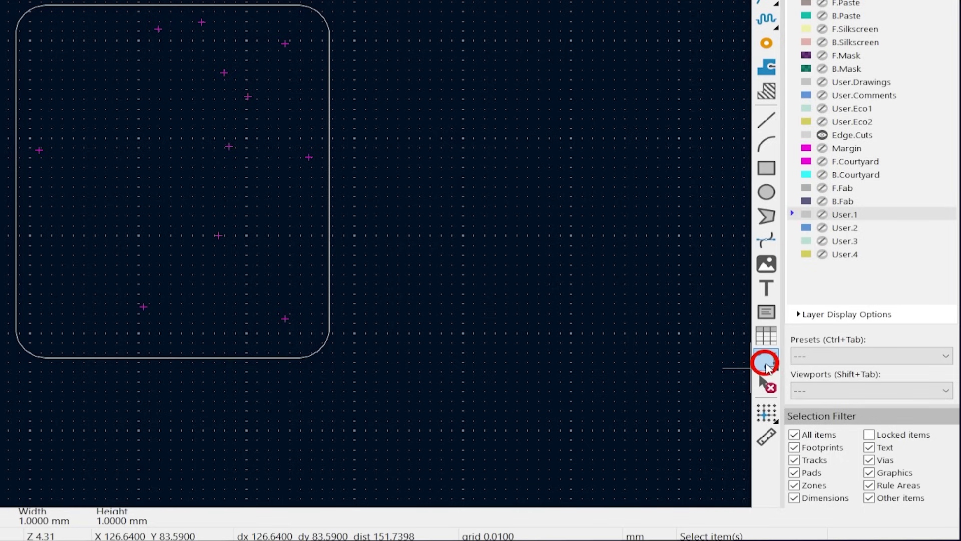
Draw the 36.23 mm orthogonal height dimension beside the board.
{"action": "left_click", "coordinate": [766, 361]}
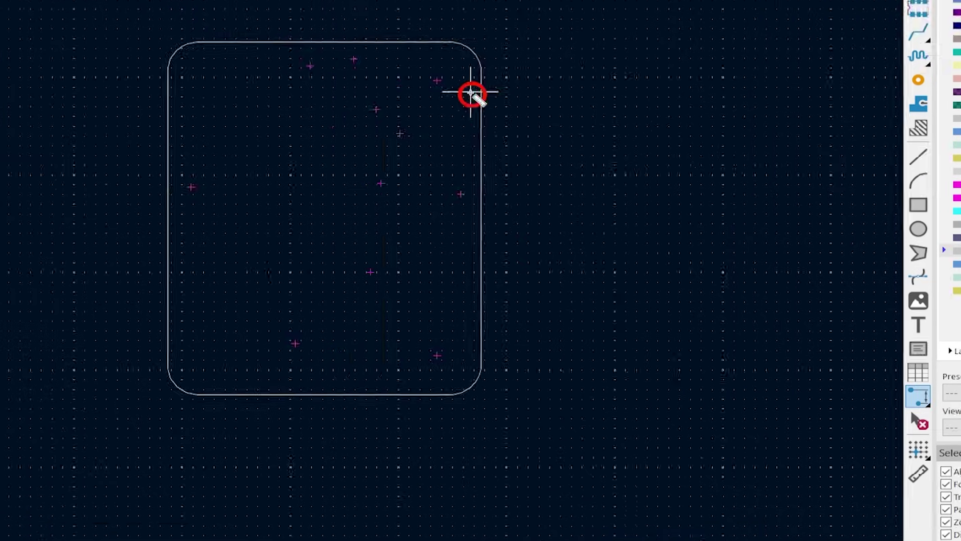
{"action": "mouse_move", "coordinate": [600, 79]}
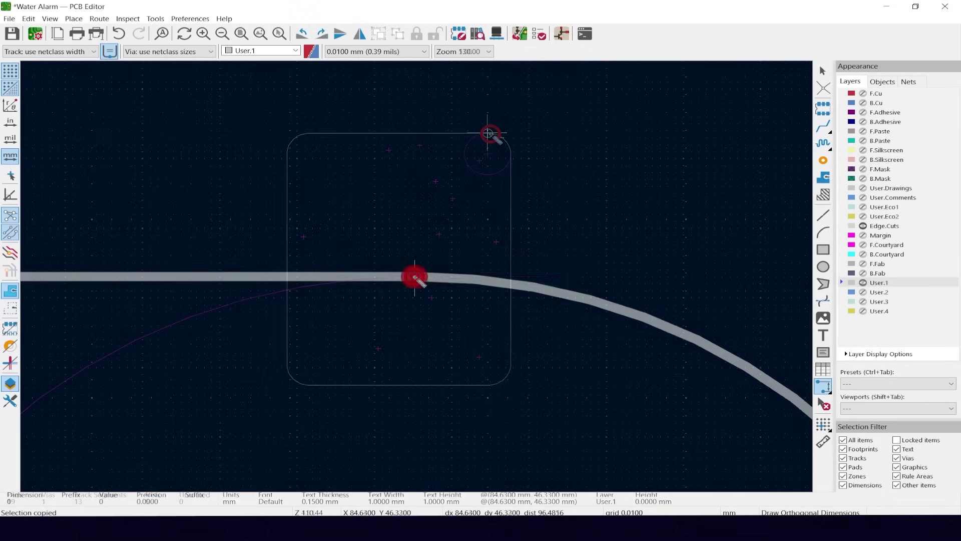
{"action": "scroll", "coordinate": [539, 108], "scroll_direction": "up", "scroll_amount": 5}
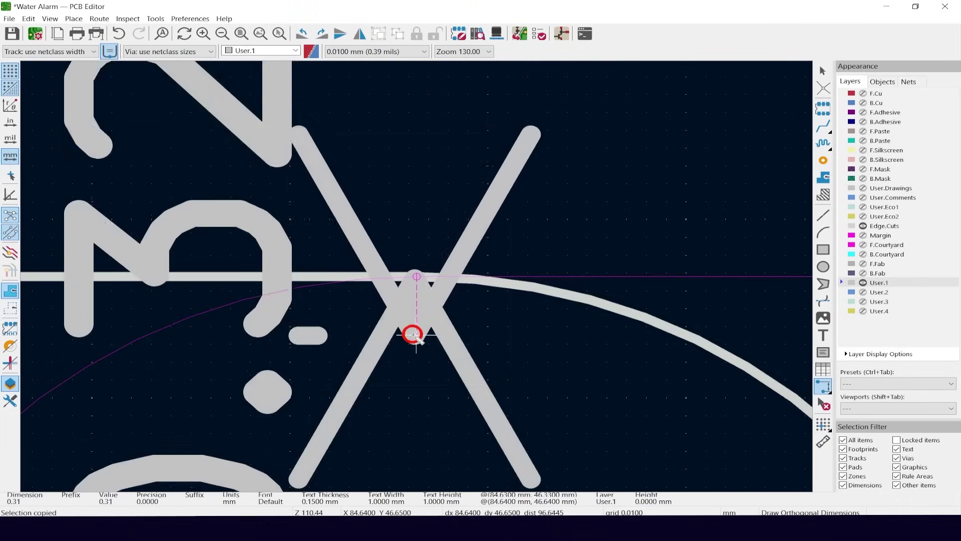
{"action": "left_click", "coordinate": [539, 108]}
{"action": "scroll", "coordinate": [417, 457], "scroll_direction": "down", "scroll_amount": 3}
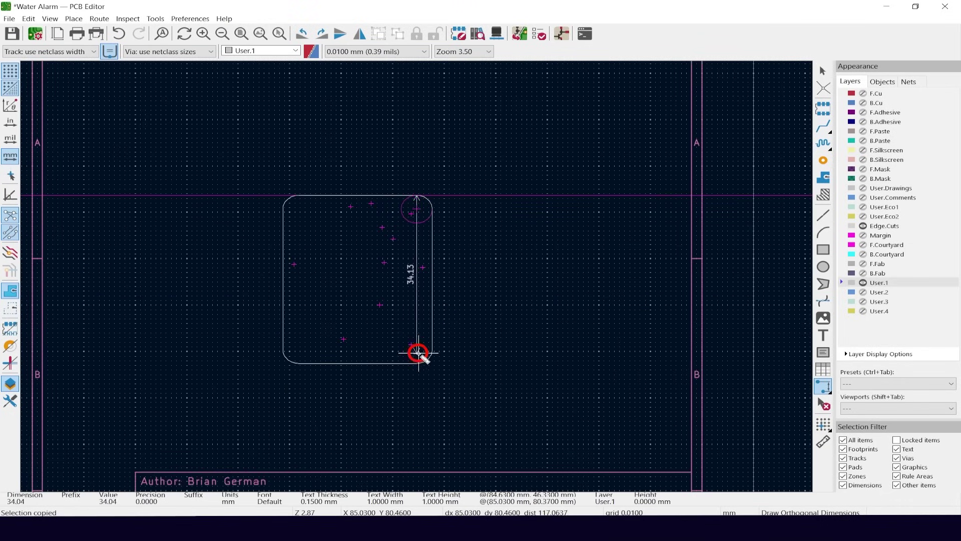
{"action": "left_click", "coordinate": [416, 362]}
{"action": "left_click", "coordinate": [461, 278]}
Add the 28.96 mm width dimension below the board.
{"action": "scroll", "coordinate": [461, 278], "scroll_direction": "up", "scroll_amount": 5}
{"action": "left_click", "coordinate": [461, 279]}
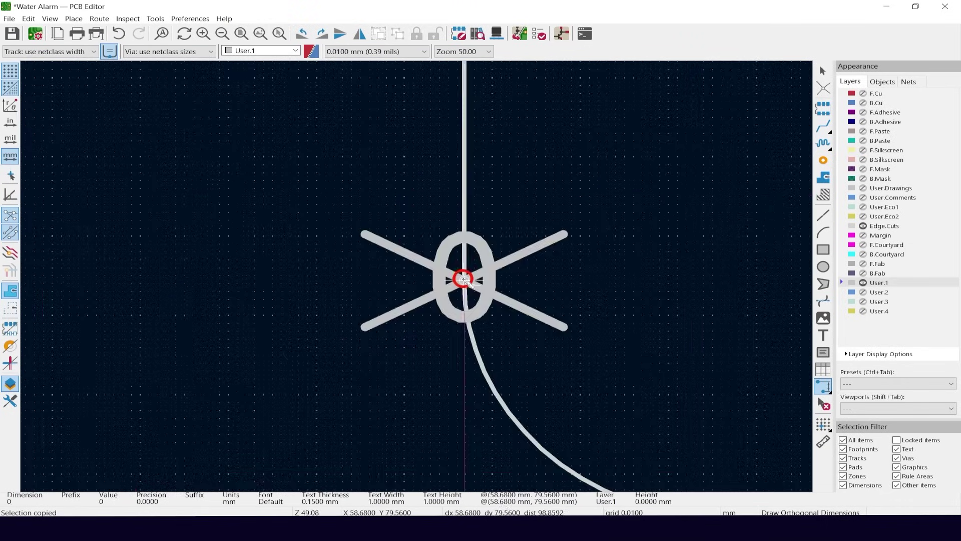
{"action": "scroll", "coordinate": [461, 278], "scroll_direction": "down", "scroll_amount": 3}
{"action": "scroll", "coordinate": [766, 279], "scroll_direction": "up", "scroll_amount": 6}
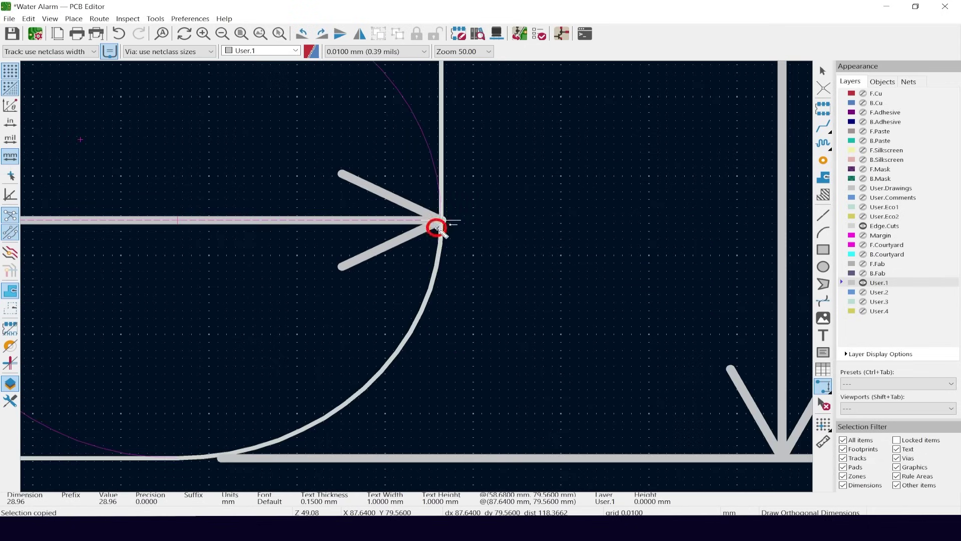
{"action": "scroll", "coordinate": [437, 228], "scroll_direction": "down", "scroll_amount": 5}
{"action": "scroll", "coordinate": [408, 305], "scroll_direction": "down", "scroll_amount": 5}
{"action": "left_click", "coordinate": [414, 291]}
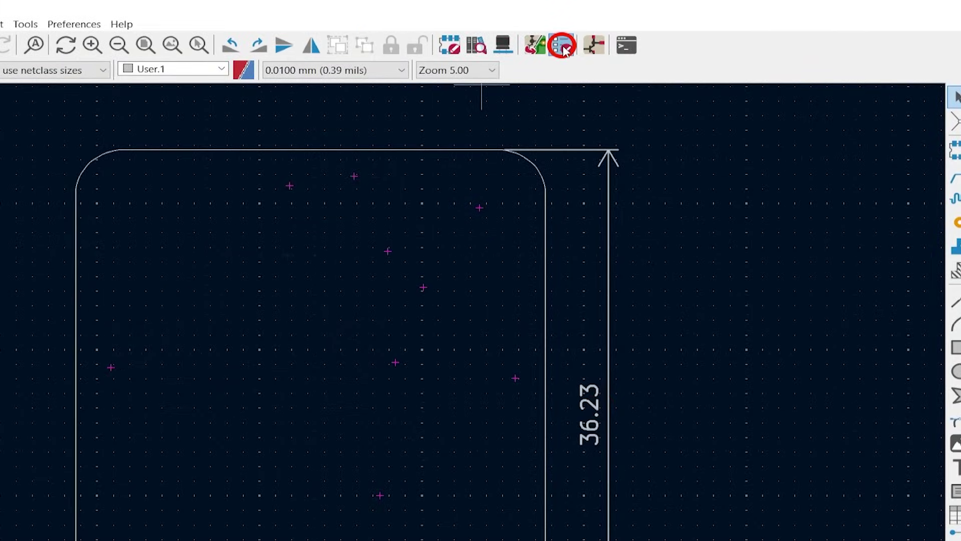
Run the Design Rules Checker and review its 3 errors and 8 warnings.
{"action": "left_click", "coordinate": [539, 33]}
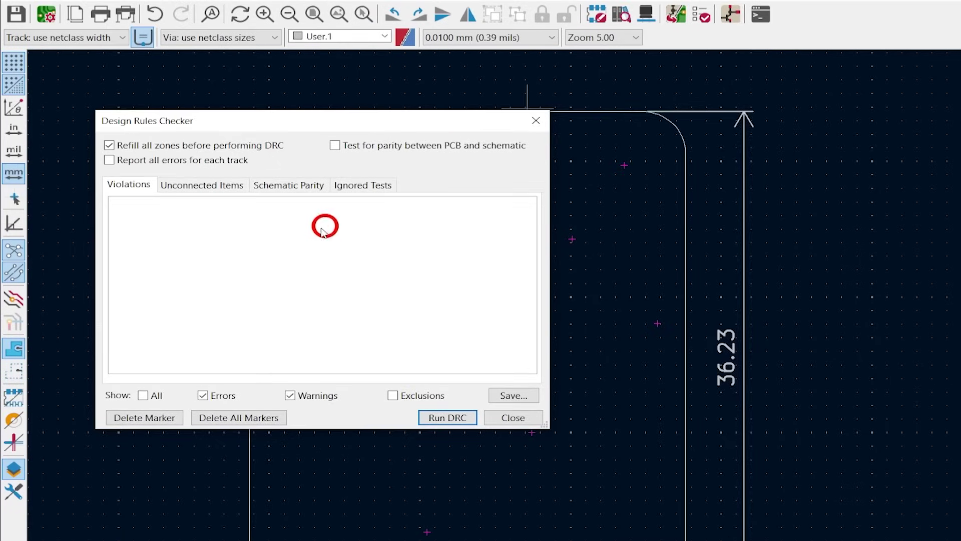
{"action": "left_click", "coordinate": [383, 441]}
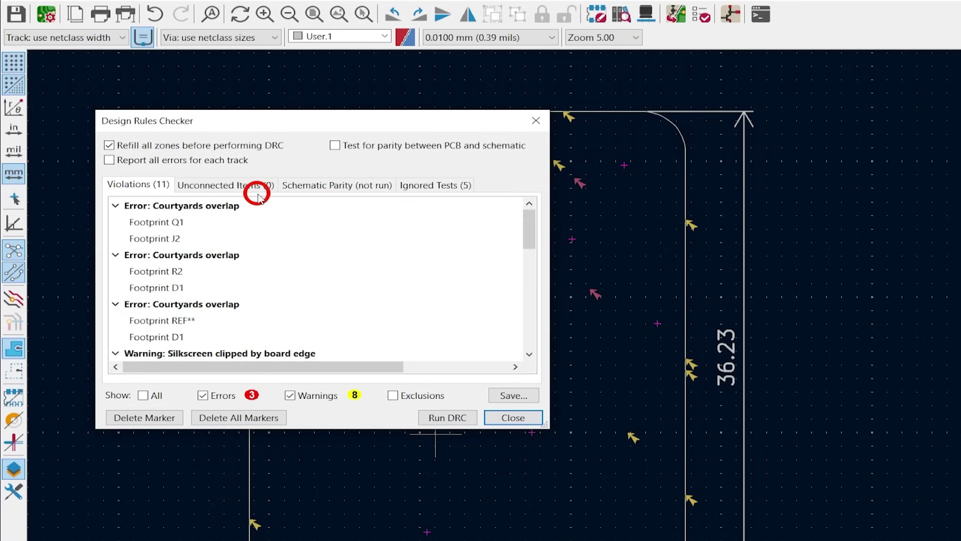
{"action": "scroll", "coordinate": [224, 240], "scroll_direction": "down", "scroll_amount": 8}
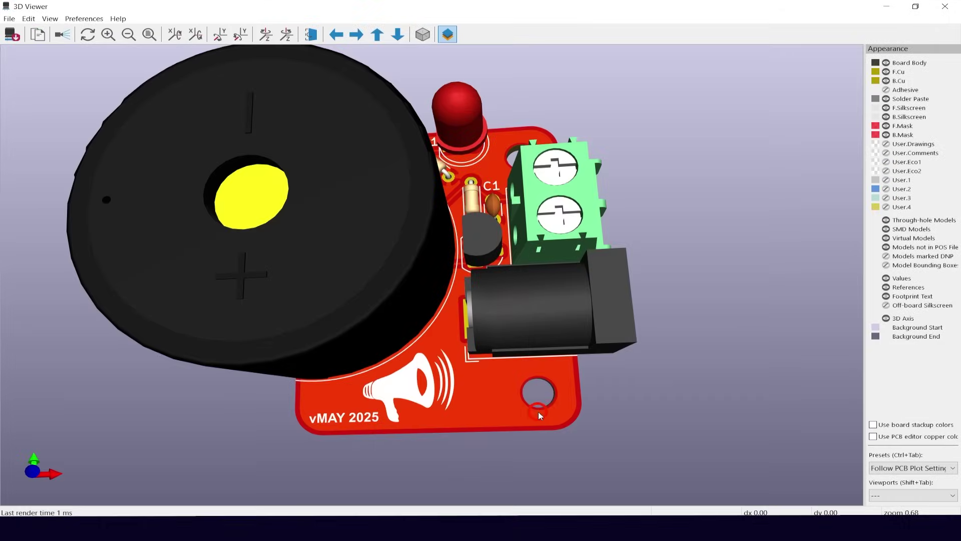
Flip the 3D view to the underside and hide through-hole and SMD models.
{"action": "key", "text": "f"}
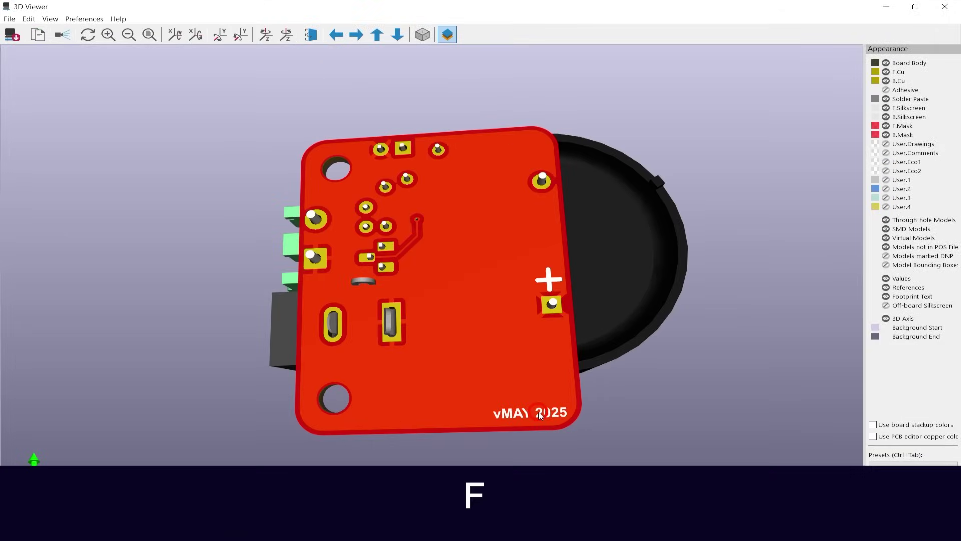
{"action": "left_click", "coordinate": [885, 219]}
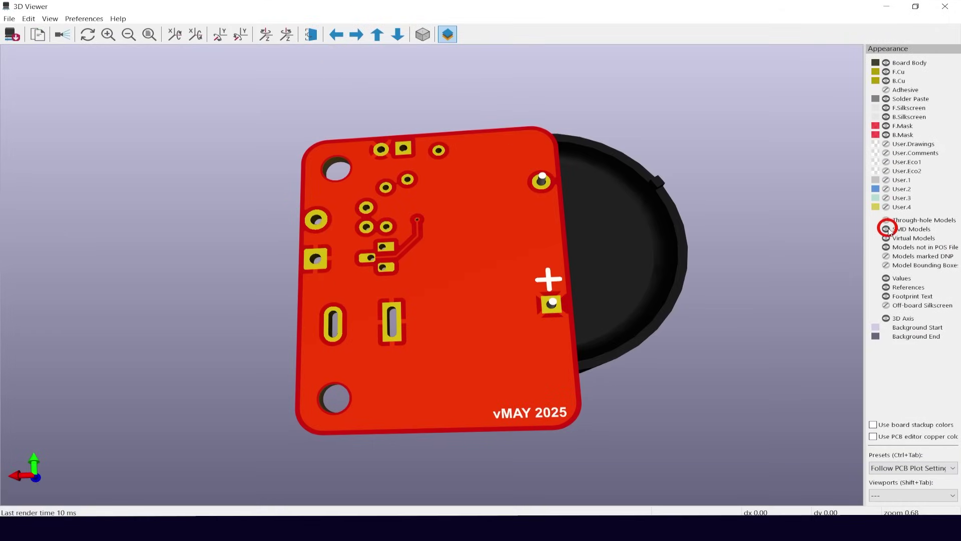
{"action": "left_click", "coordinate": [886, 229]}
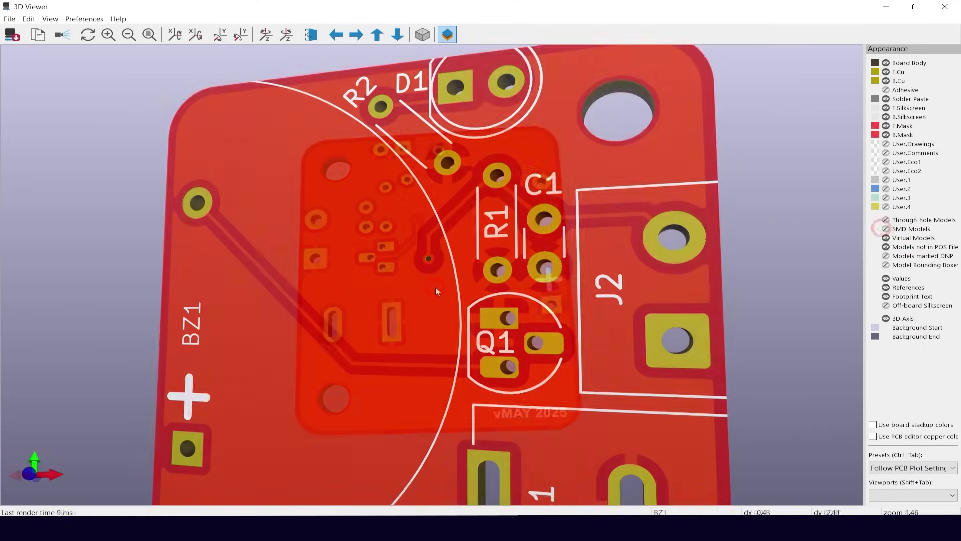
{"action": "scroll", "coordinate": [493, 411], "scroll_direction": "up", "scroll_amount": 5}
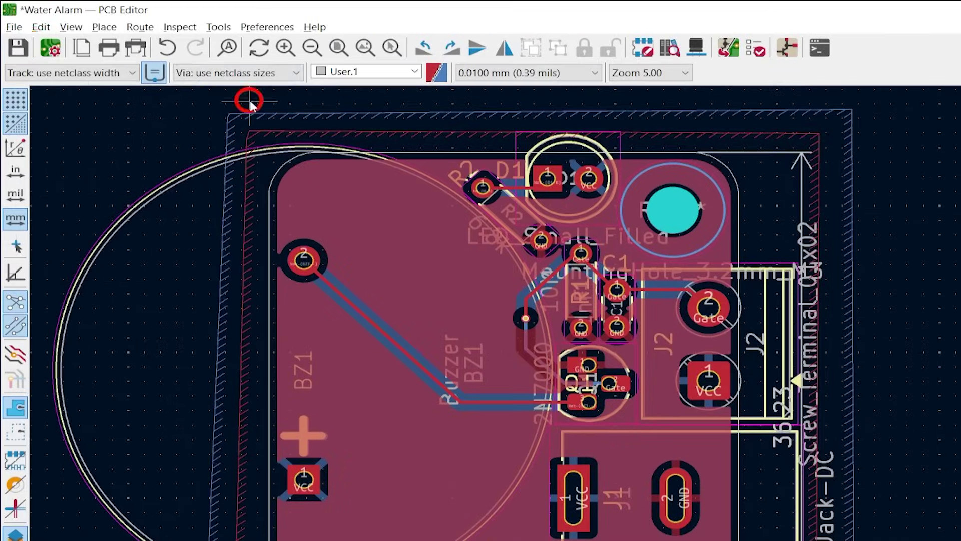
Set the plot output directory to a new 'Gerbers' folder.
{"action": "left_click", "coordinate": [12, 18]}
{"action": "left_click", "coordinate": [45, 276]}
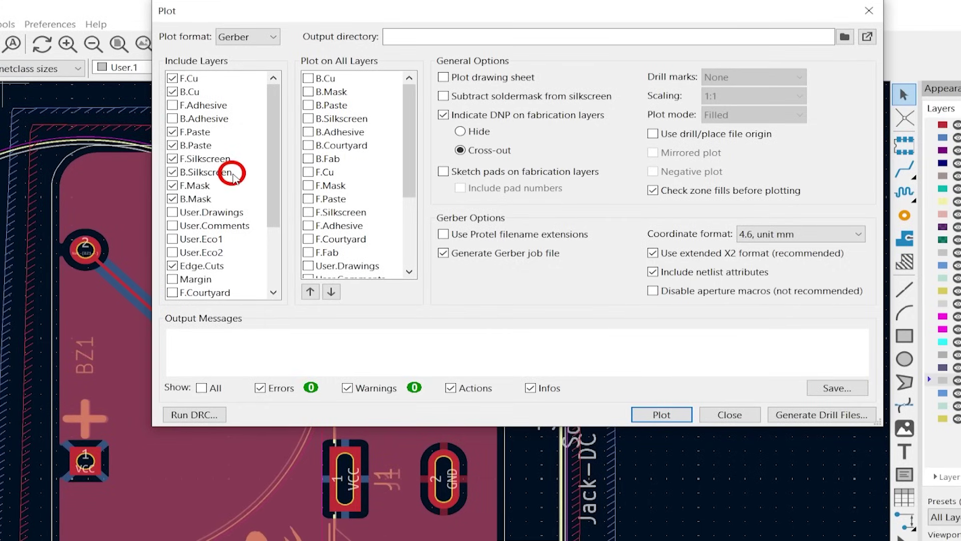
{"action": "left_click", "coordinate": [845, 37]}
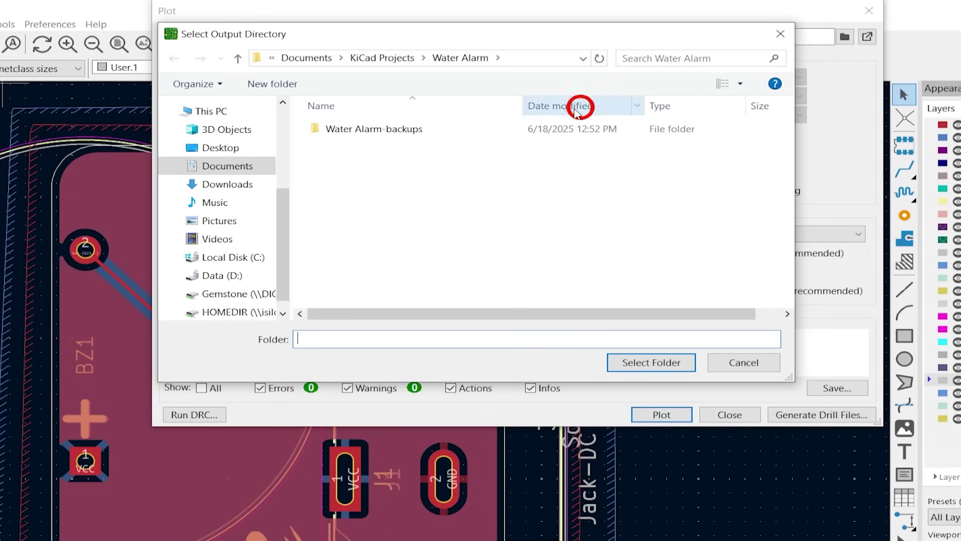
{"action": "left_click", "coordinate": [284, 84]}
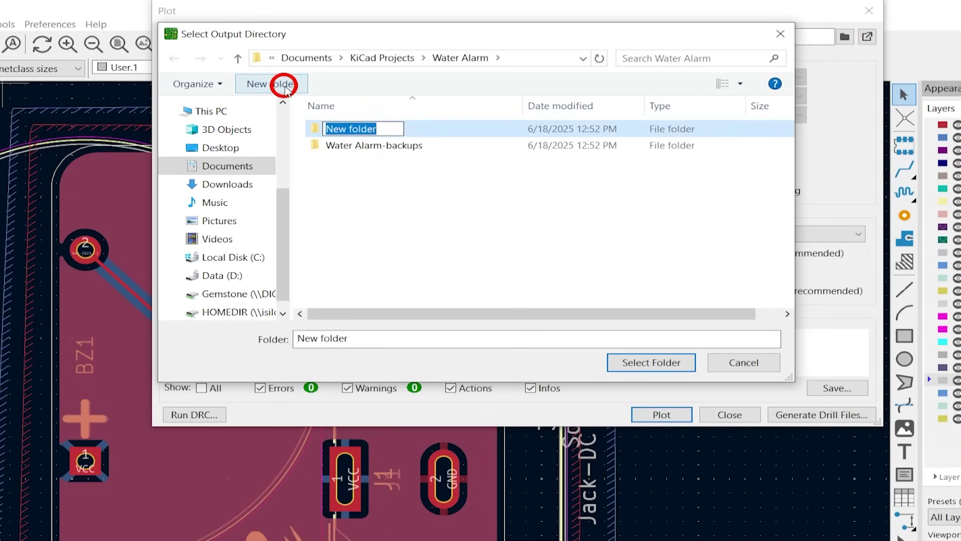
{"action": "type", "text": "Gerbers"}
{"action": "key", "text": "Return"}
{"action": "key", "text": "Return"}
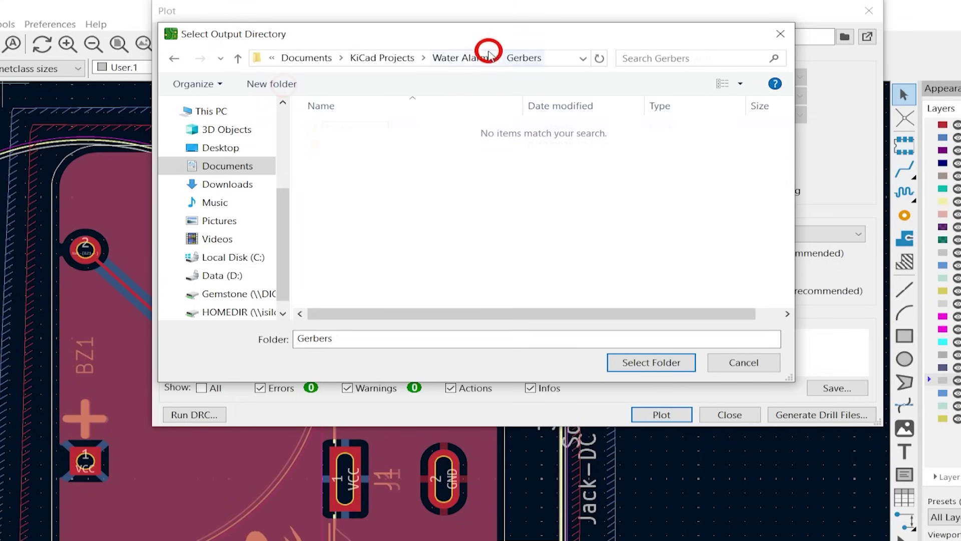
{"action": "left_click", "coordinate": [634, 357]}
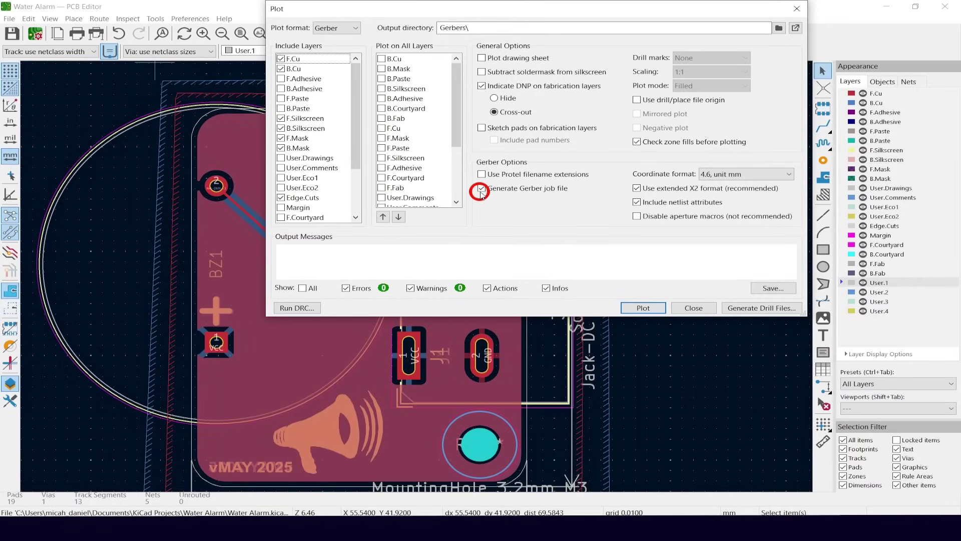
Turn off the Gerber job file, plot the Gerbers, and generate the drill files.
{"action": "left_click", "coordinate": [481, 189]}
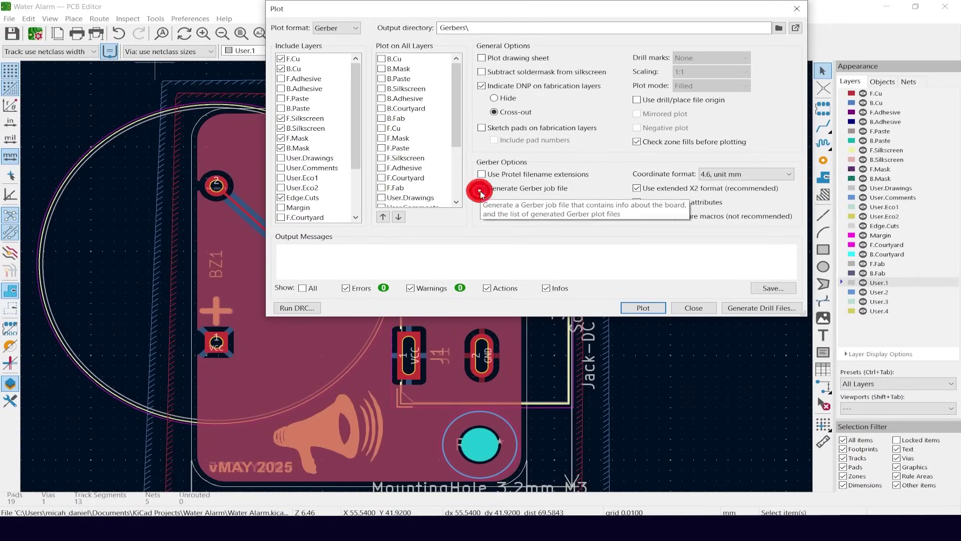
{"action": "left_click", "coordinate": [640, 308]}
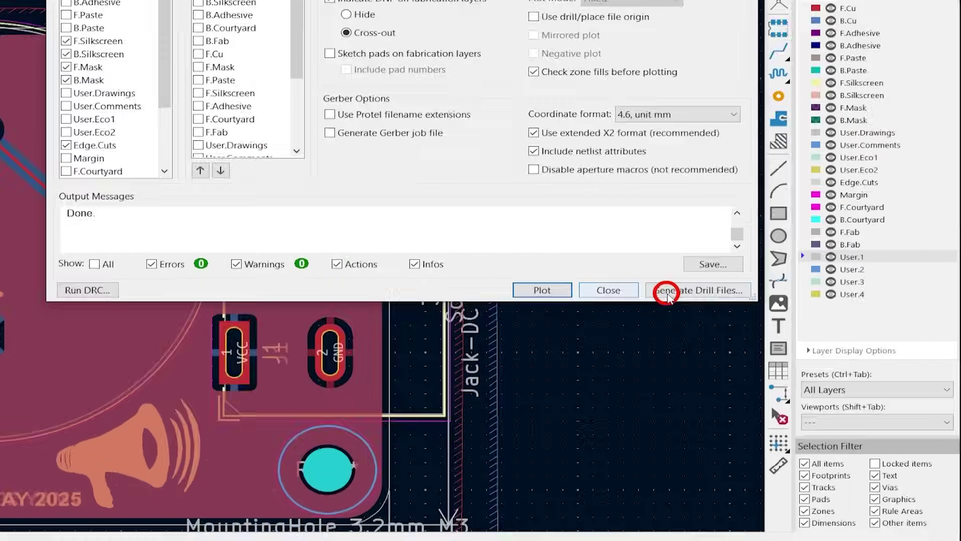
{"action": "left_click", "coordinate": [743, 308]}
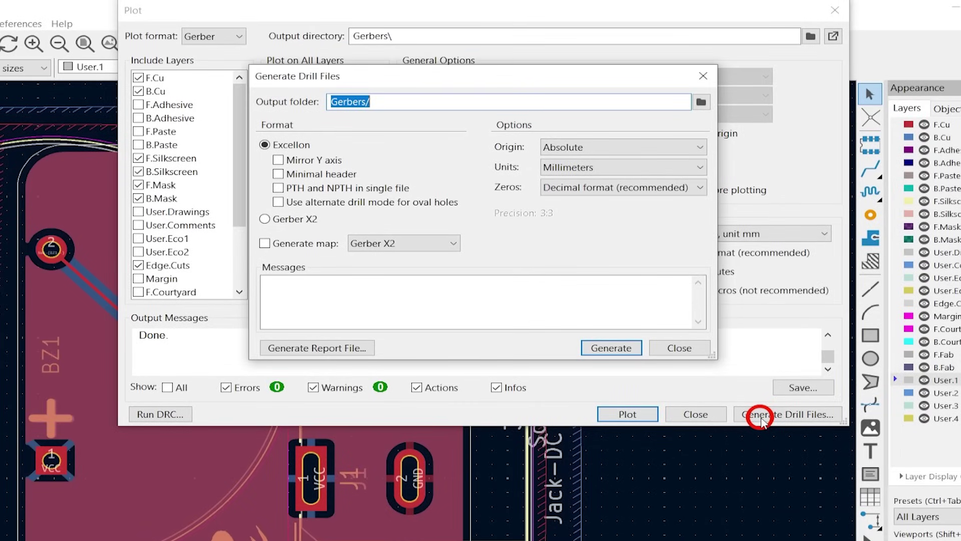
{"action": "left_click", "coordinate": [624, 347]}
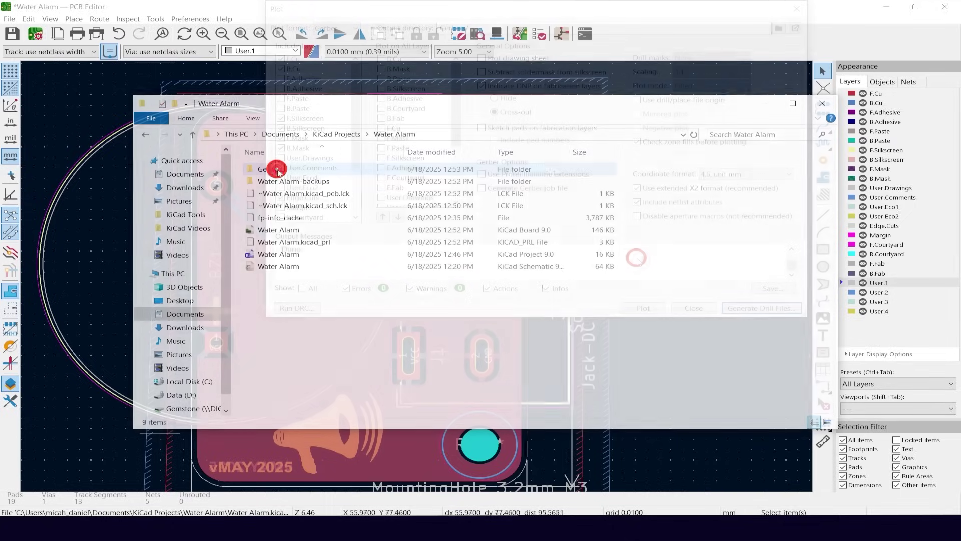
Select all nine Gerber and drill files in the Gerbers folder and send them to a zipped folder.
{"action": "left_click", "coordinate": [277, 169]}
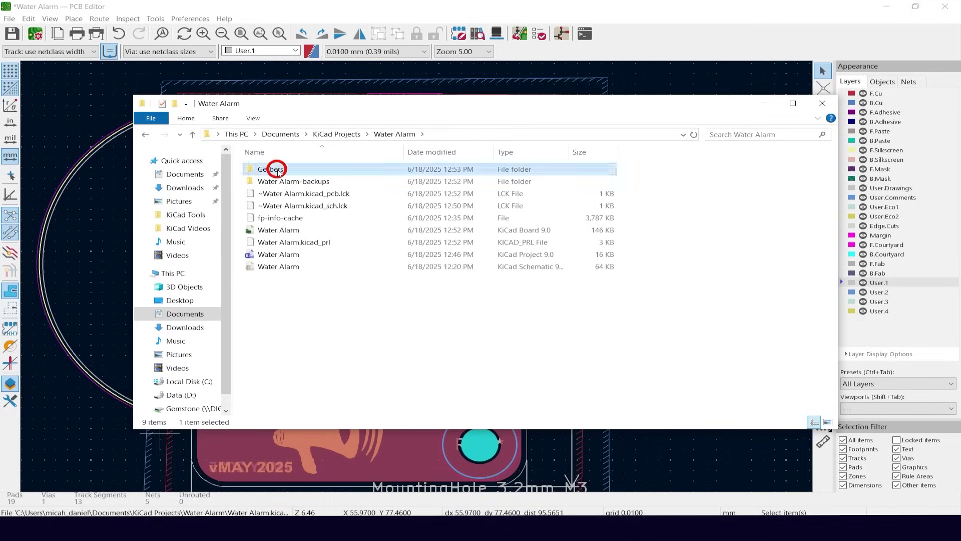
{"action": "double_click", "coordinate": [277, 169]}
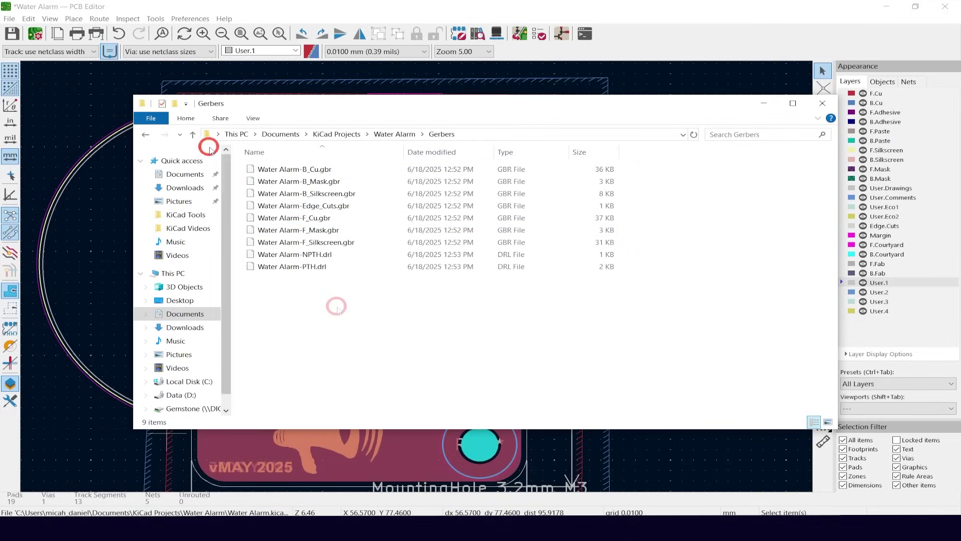
{"action": "left_click_drag", "start_coordinate": [337, 307], "coordinate": [260, 169]}
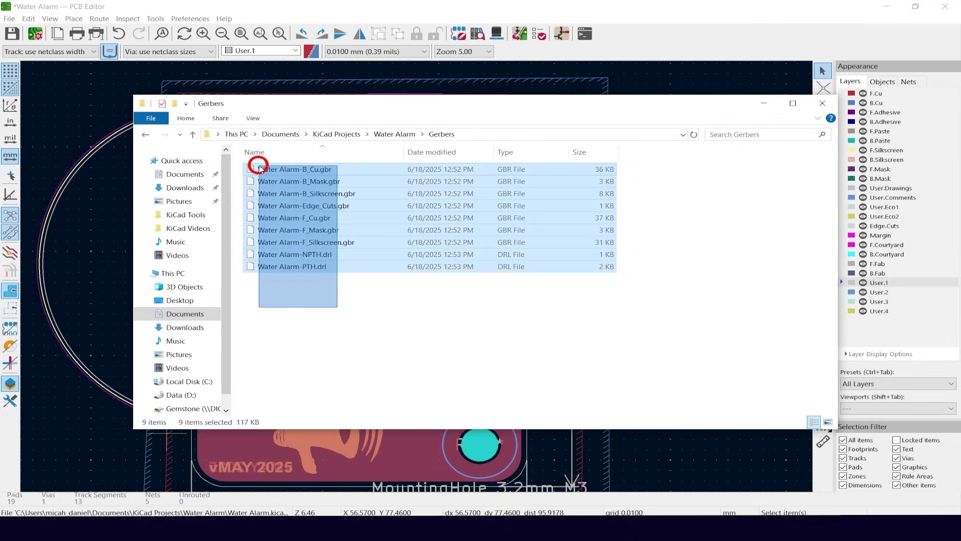
{"action": "right_click", "coordinate": [293, 252]}
{"action": "mouse_move", "coordinate": [310, 294]}
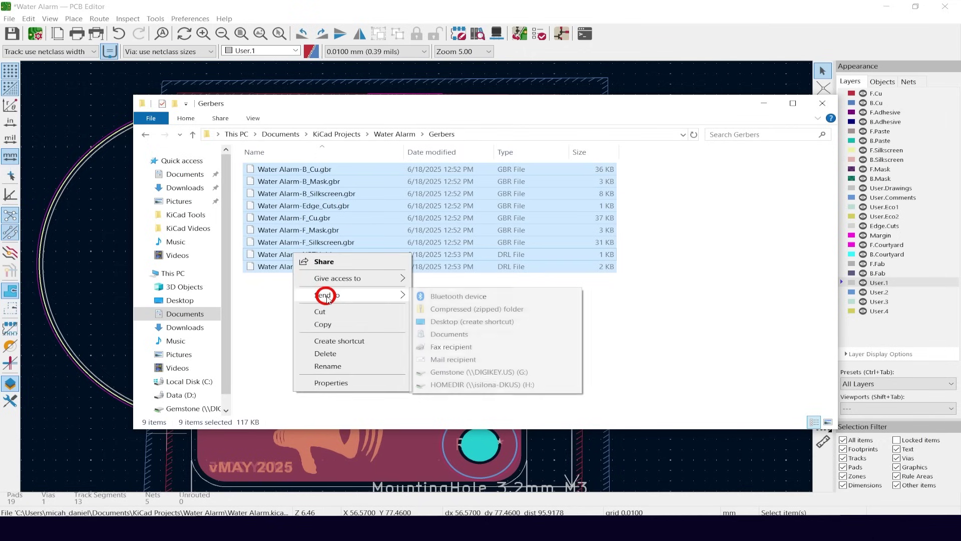
{"action": "left_click", "coordinate": [446, 308]}
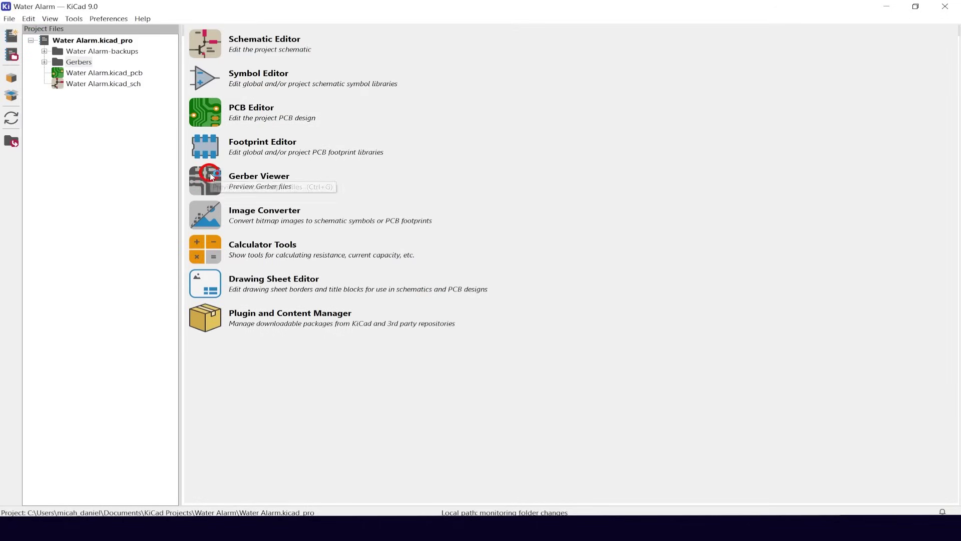
Load the Water Alarm zip into Gerber Viewer and show F_Silkscreen, F_Cu, Edge_Cuts, NPTH and PTH layers.
{"action": "left_click", "coordinate": [214, 179]}
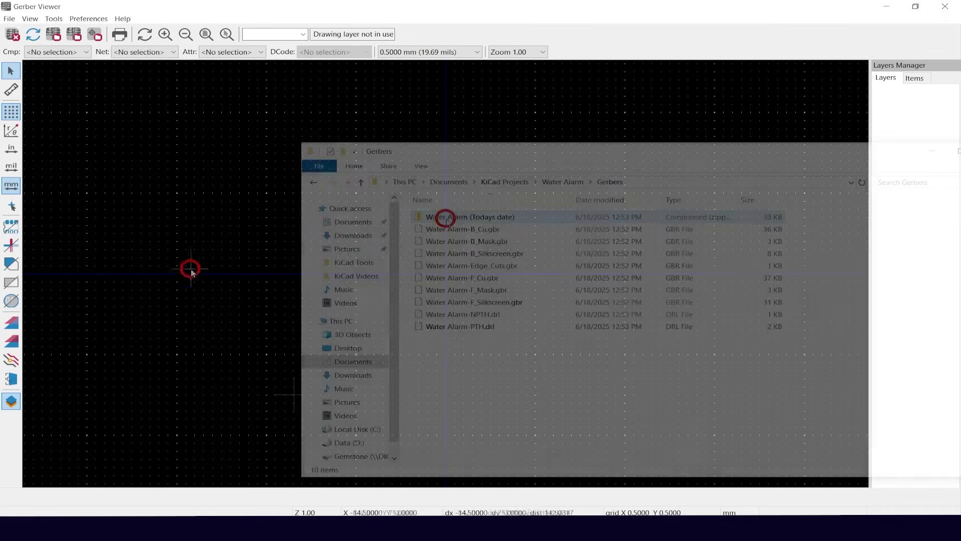
{"action": "left_click_drag", "start_coordinate": [444, 217], "coordinate": [195, 225]}
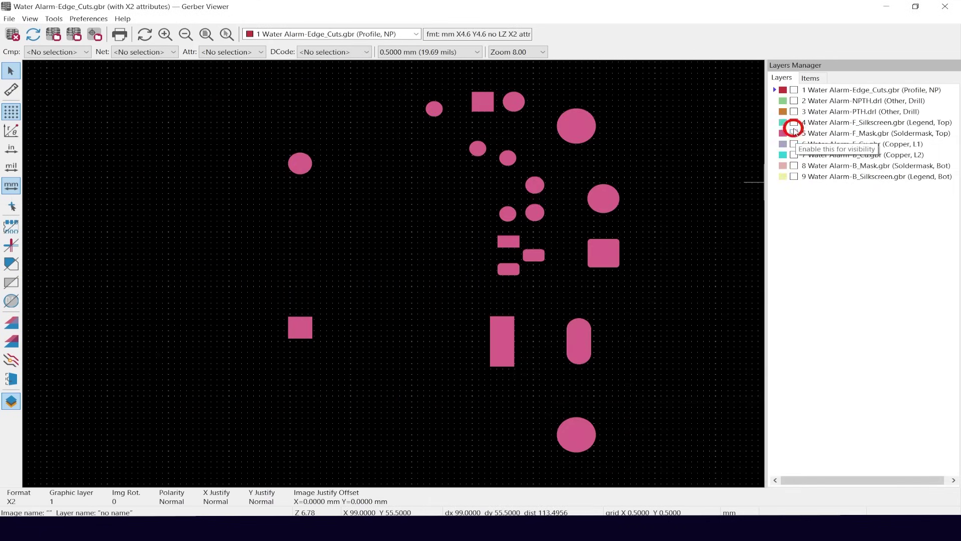
{"action": "left_click", "coordinate": [794, 122]}
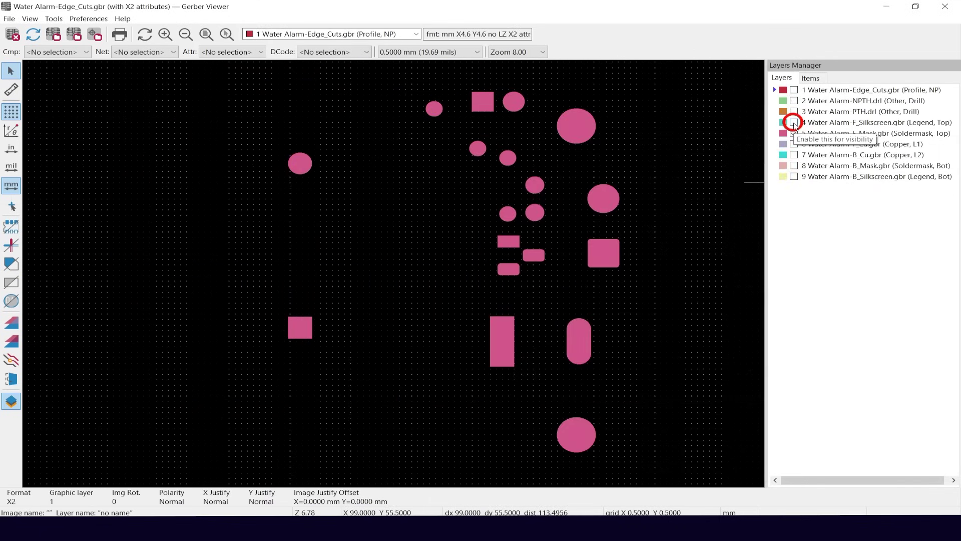
{"action": "left_click", "coordinate": [793, 145]}
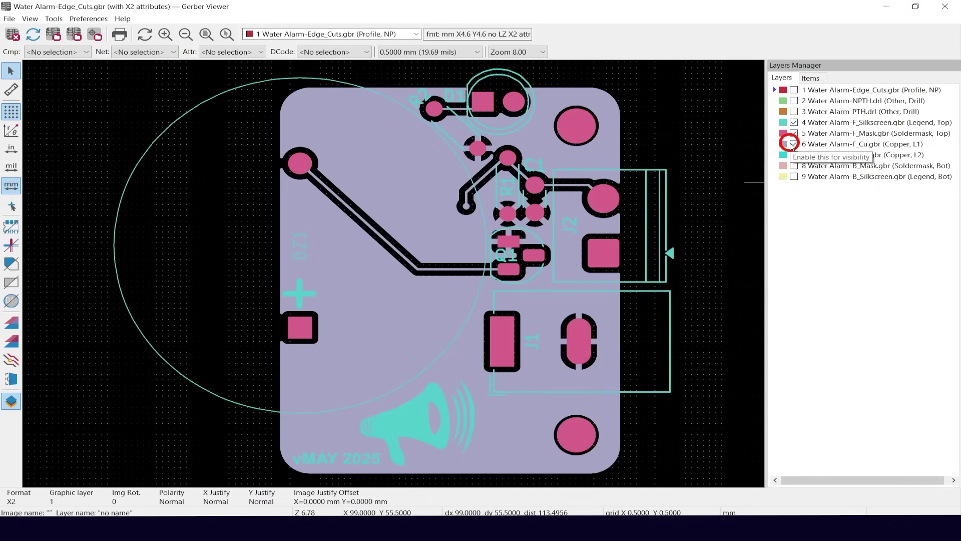
{"action": "left_click", "coordinate": [794, 90]}
{"action": "left_click", "coordinate": [794, 100]}
{"action": "left_click", "coordinate": [794, 111]}
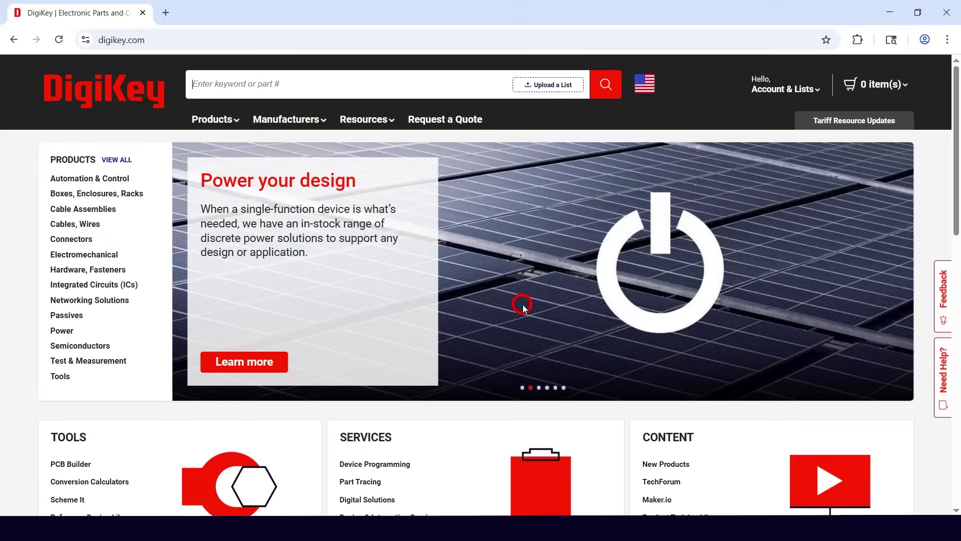
Go to DigiKey's DKRed custom PCB page and start a board order in PCB Builder.
{"action": "left_click", "coordinate": [366, 121]}
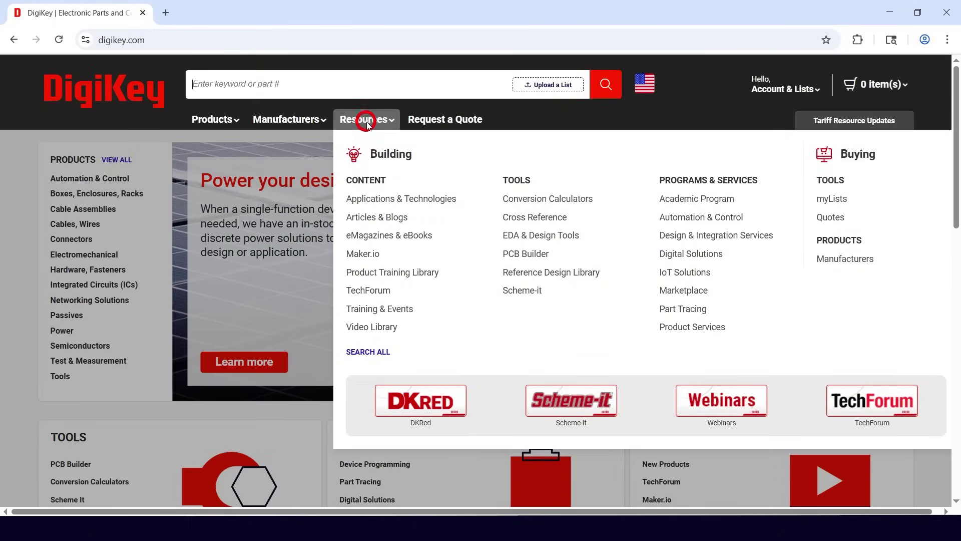
{"action": "left_click", "coordinate": [422, 411]}
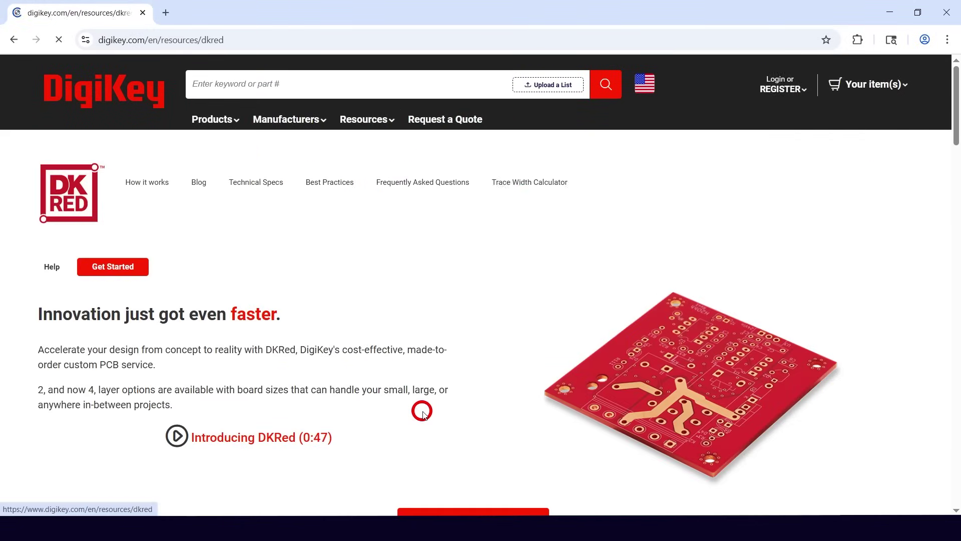
{"action": "scroll", "coordinate": [544, 379], "scroll_direction": "down", "scroll_amount": 5}
{"action": "left_click", "coordinate": [498, 277]}
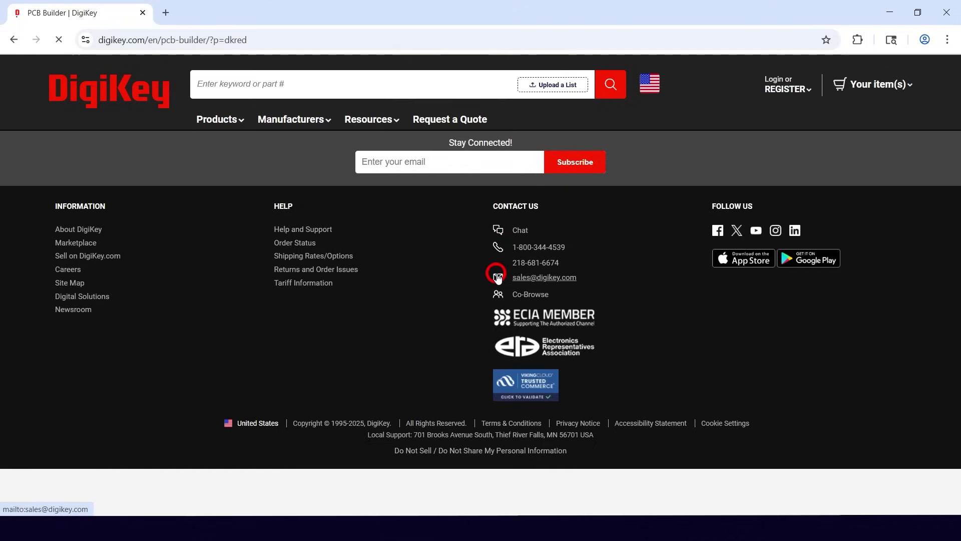
Upload the Water Alarm (Todays date) Gerber zip and accept the layer assignments.
{"action": "left_click", "coordinate": [352, 273]}
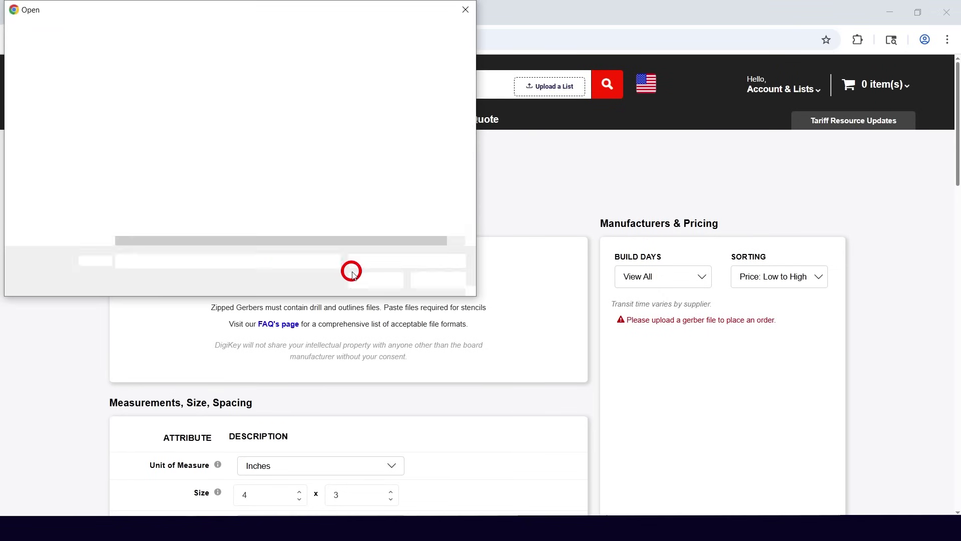
{"action": "double_click", "coordinate": [150, 88]}
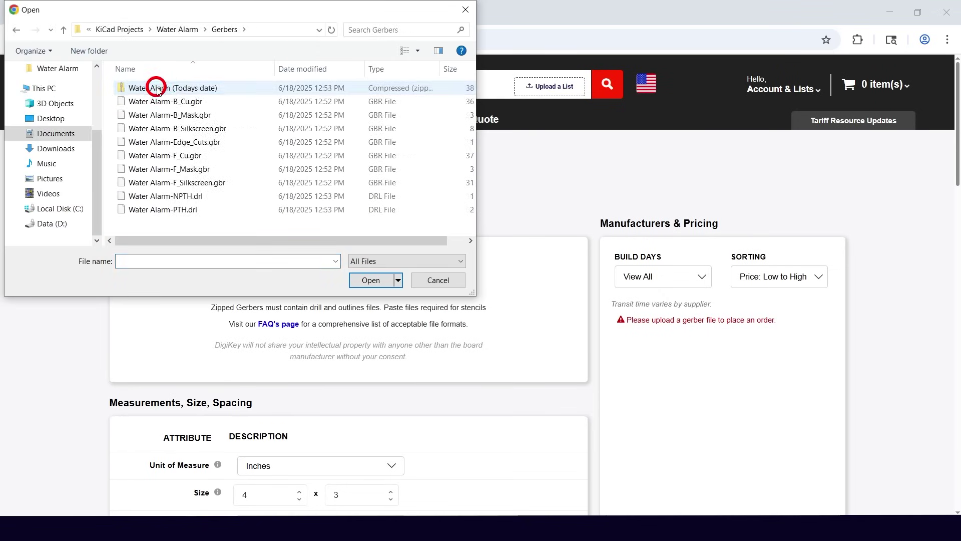
{"action": "left_click", "coordinate": [160, 88]}
{"action": "left_click", "coordinate": [388, 280]}
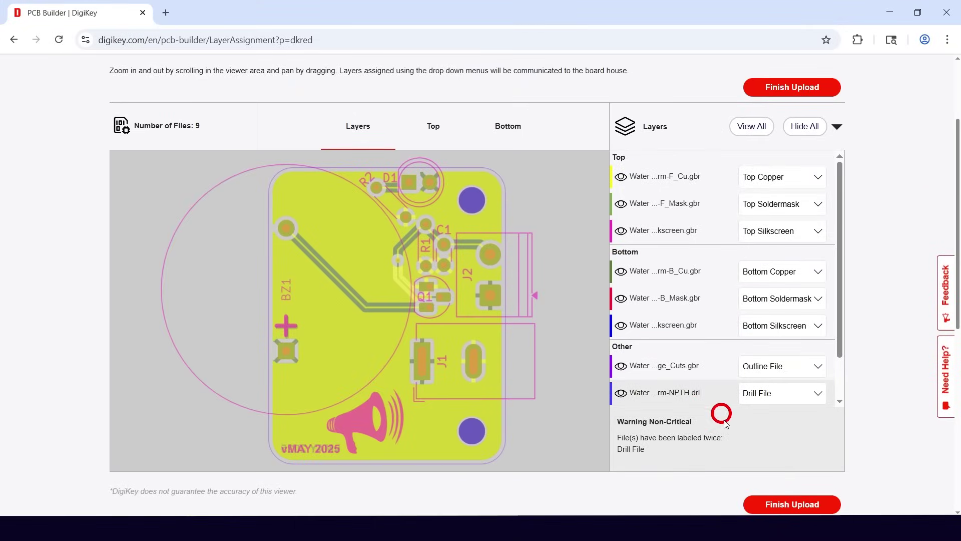
{"action": "left_click", "coordinate": [787, 507]}
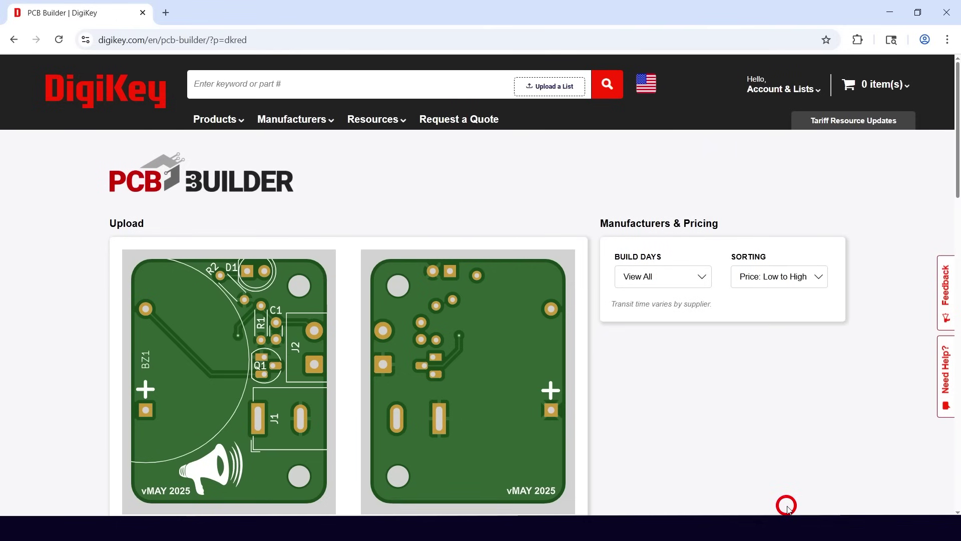
Set the board quantity to 4 and switch on DK Red manufacturing.
{"action": "scroll", "coordinate": [484, 362], "scroll_direction": "down", "scroll_amount": 1}
{"action": "scroll", "coordinate": [484, 361], "scroll_direction": "down", "scroll_amount": 10}
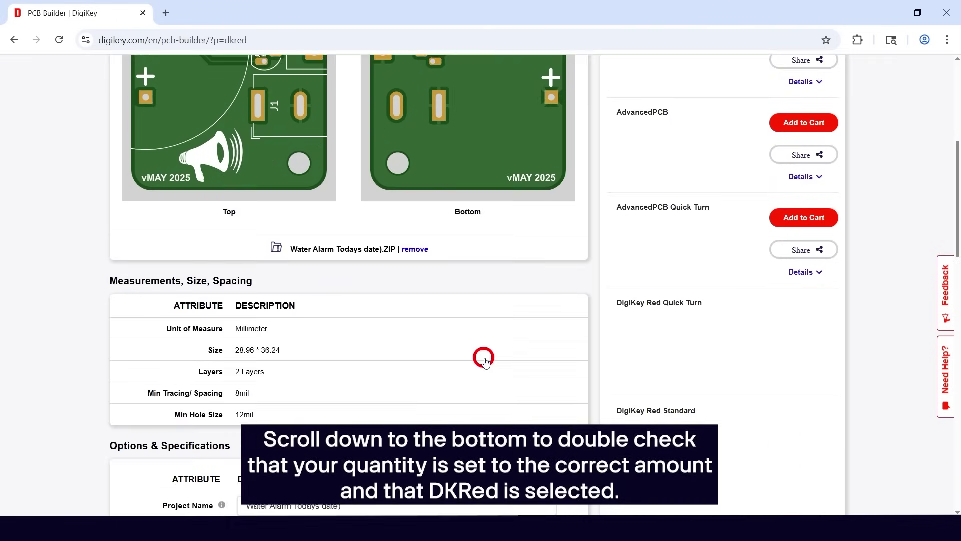
{"action": "left_click", "coordinate": [245, 344]}
{"action": "type", "text": "4"}
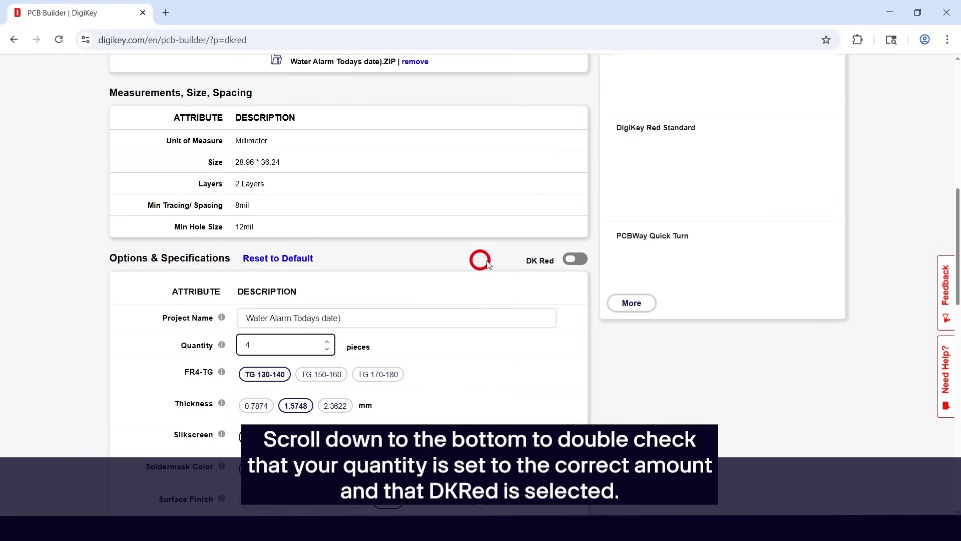
{"action": "left_click", "coordinate": [568, 259]}
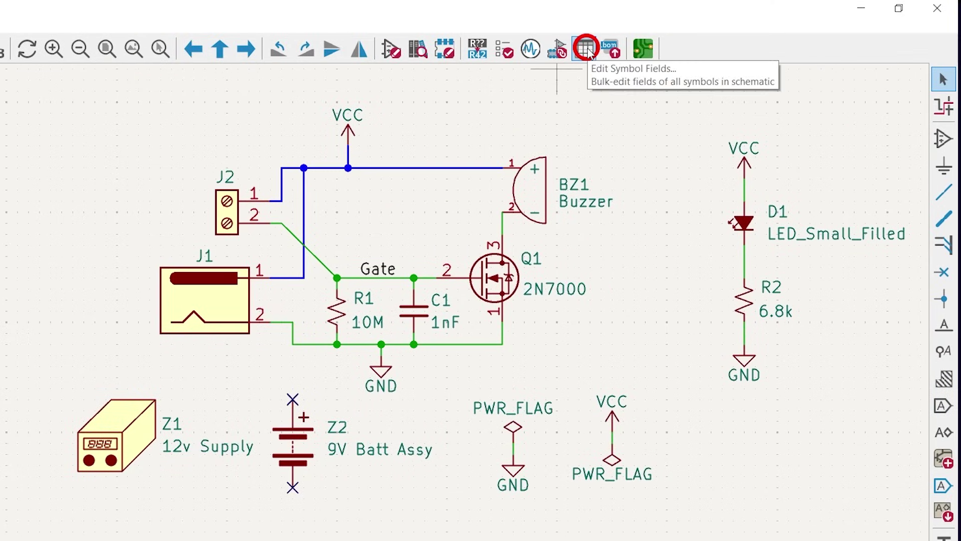
Export the BOM from the Symbol Fields Table to Water Alarm.csv, leaving out the Footprint column.
{"action": "left_click", "coordinate": [586, 48]}
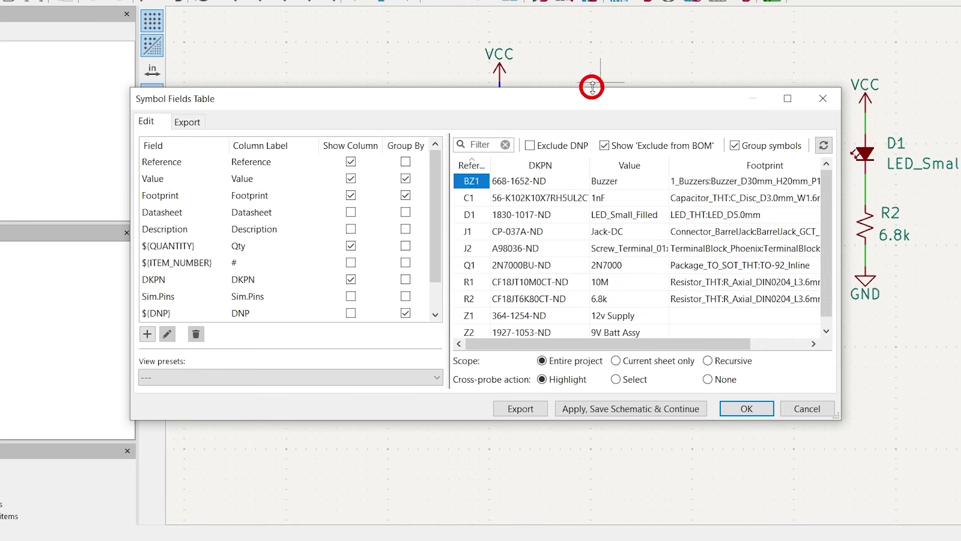
{"action": "left_click", "coordinate": [350, 196]}
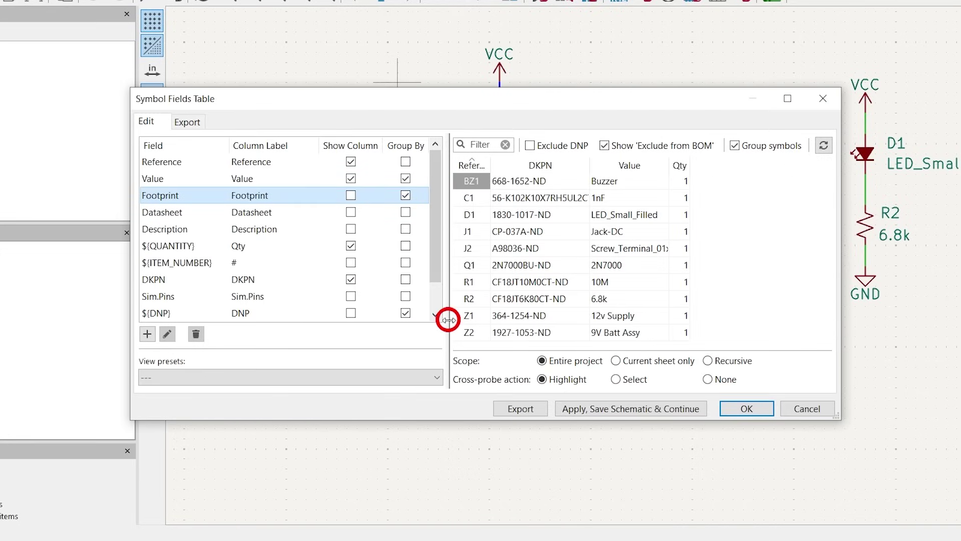
{"action": "left_click", "coordinate": [521, 409]}
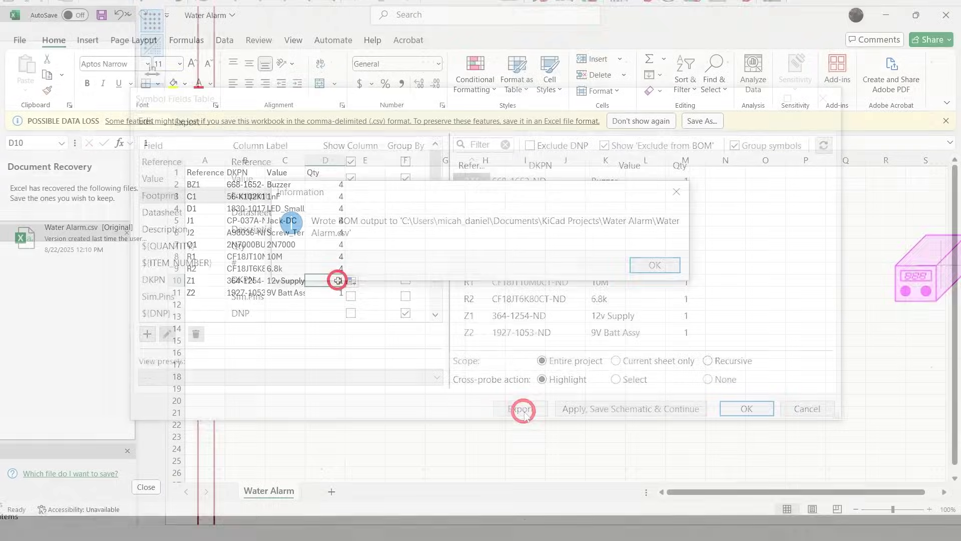
Change Z1's quantity in D10 to 2 and fill it down to Z2 in D11.
{"action": "double_click", "coordinate": [339, 280]}
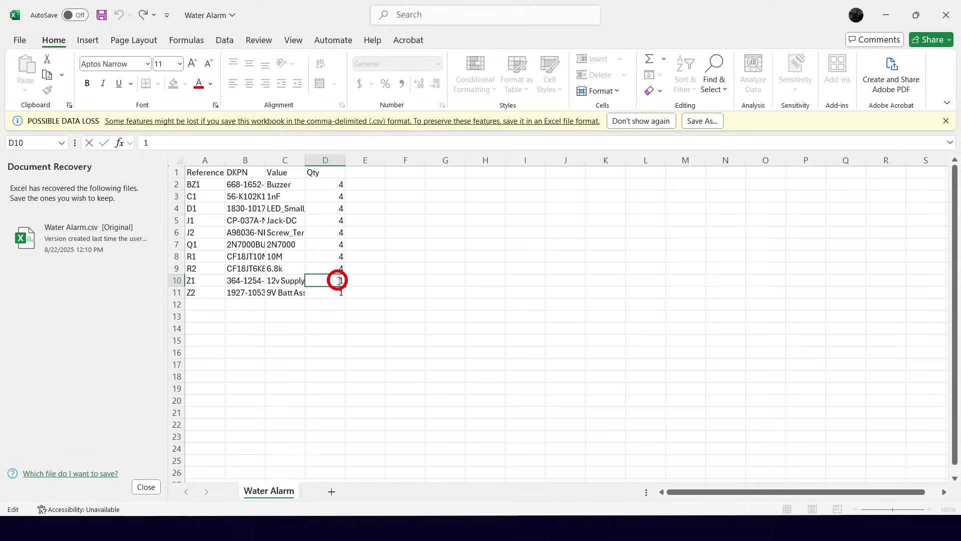
{"action": "key", "text": "Right"}
{"action": "key", "text": "BackSpace"}
{"action": "type", "text": "2"}
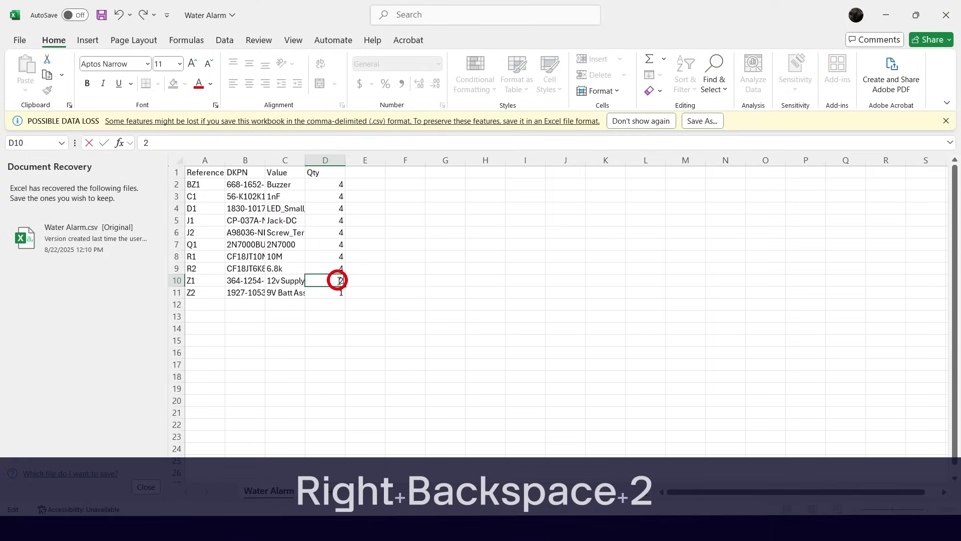
{"action": "left_click", "coordinate": [354, 279]}
{"action": "left_click", "coordinate": [338, 282]}
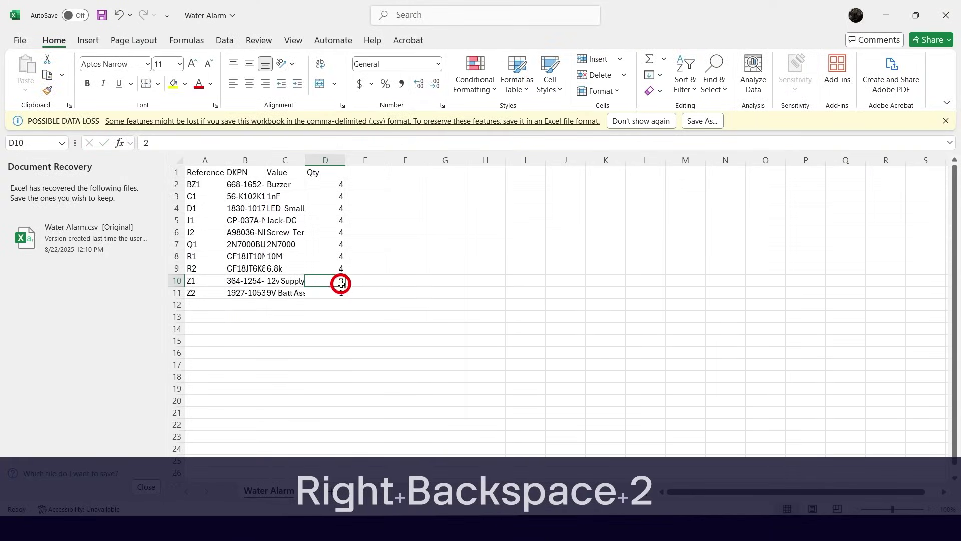
{"action": "left_click_drag", "start_coordinate": [345, 288], "coordinate": [343, 296]}
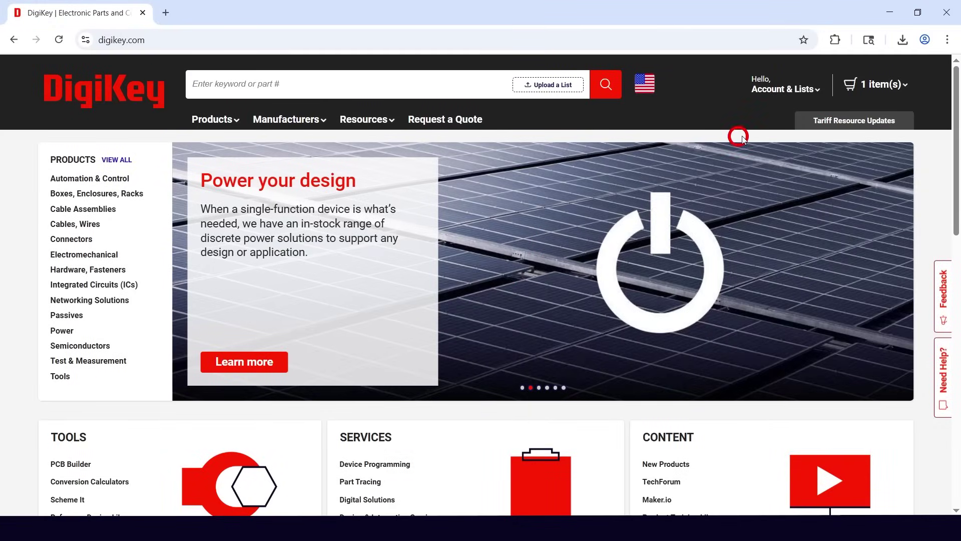
Upload the Water Alarm BOM file to DigiKey and add its parts to the current cart.
{"action": "left_click", "coordinate": [843, 90]}
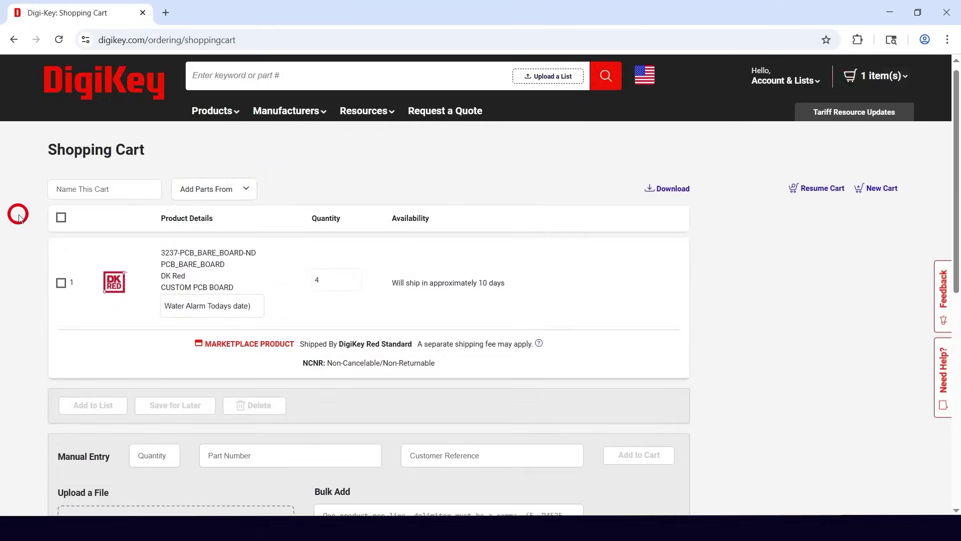
{"action": "scroll", "coordinate": [17, 210], "scroll_direction": "down", "scroll_amount": 5}
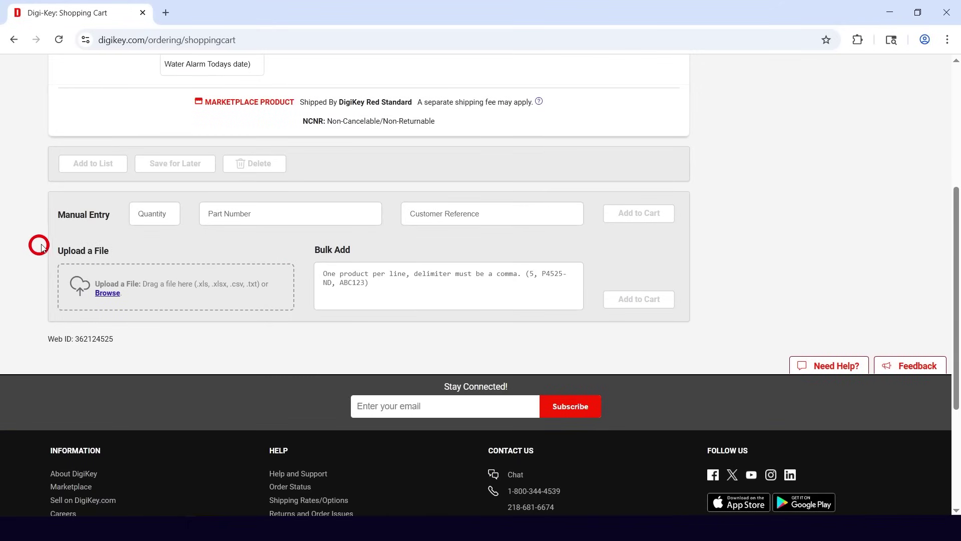
{"action": "left_click", "coordinate": [106, 293]}
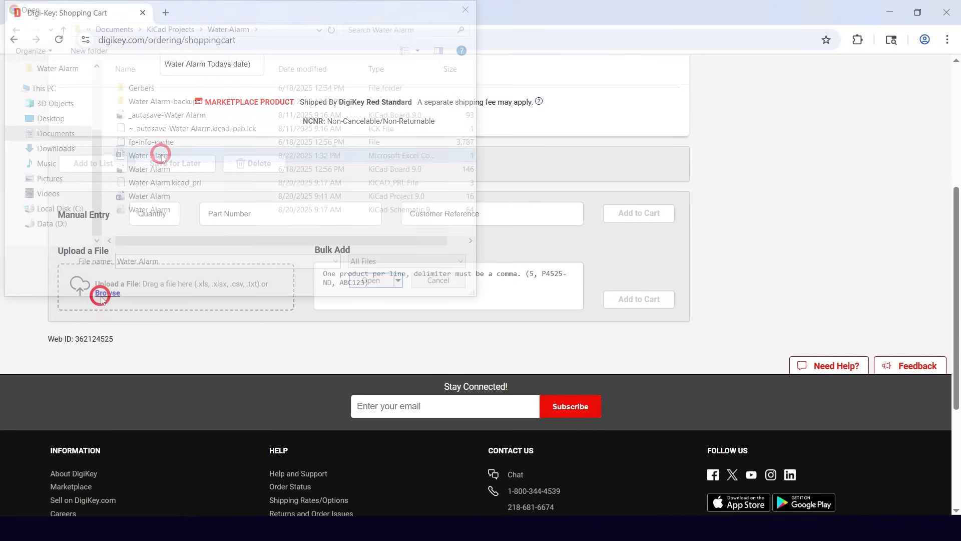
{"action": "left_click", "coordinate": [150, 155]}
{"action": "left_click", "coordinate": [371, 275]}
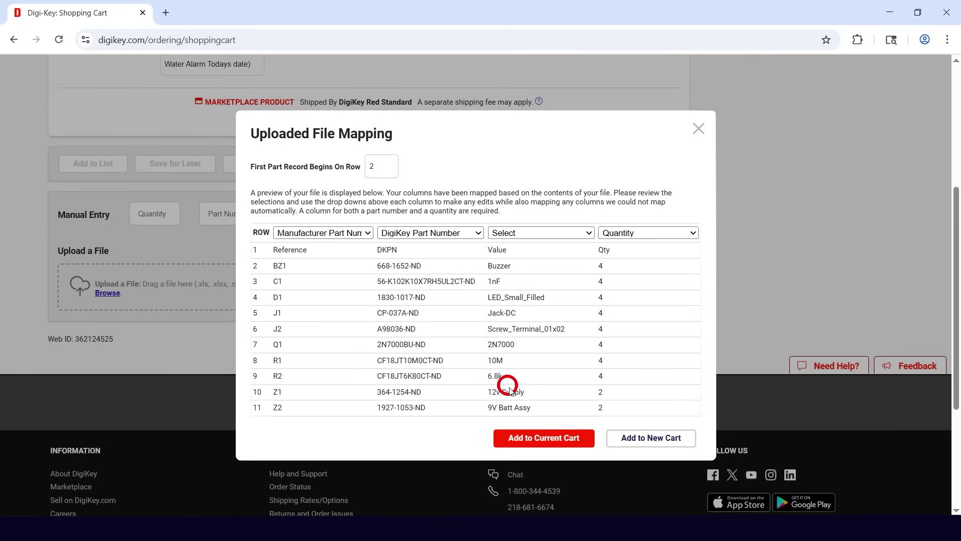
{"action": "left_click", "coordinate": [559, 439]}
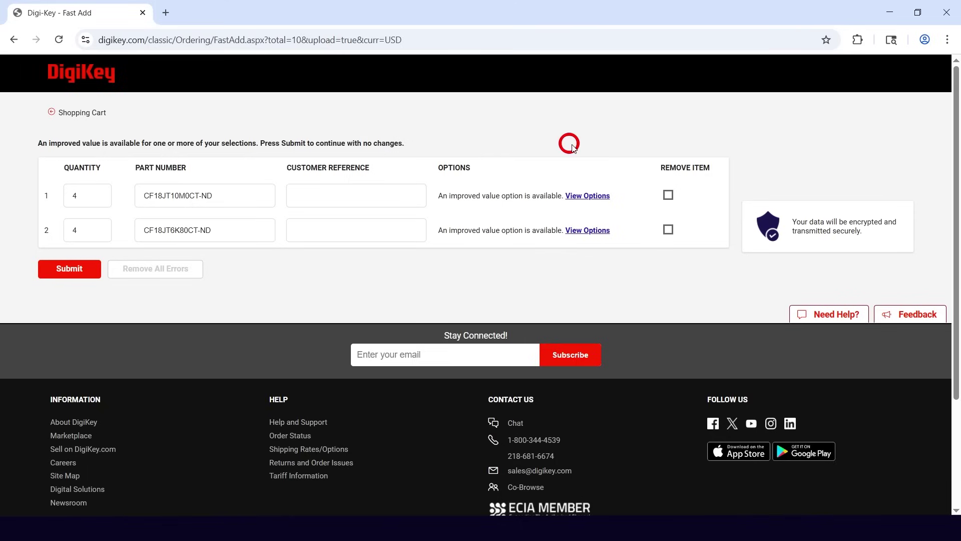
Switch the 10M resistor to the cheaper quantity-10 option in the cart.
{"action": "left_click", "coordinate": [598, 200]}
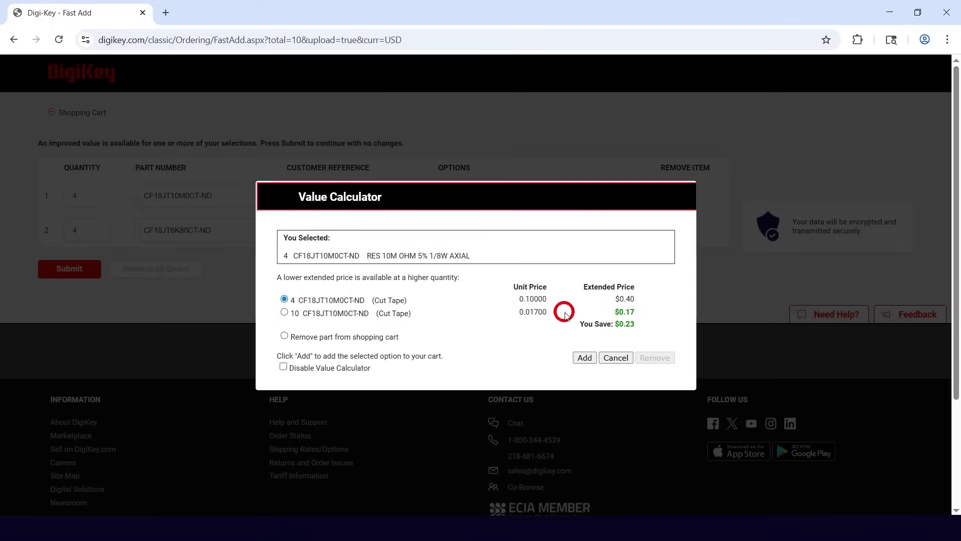
{"action": "left_click", "coordinate": [284, 311]}
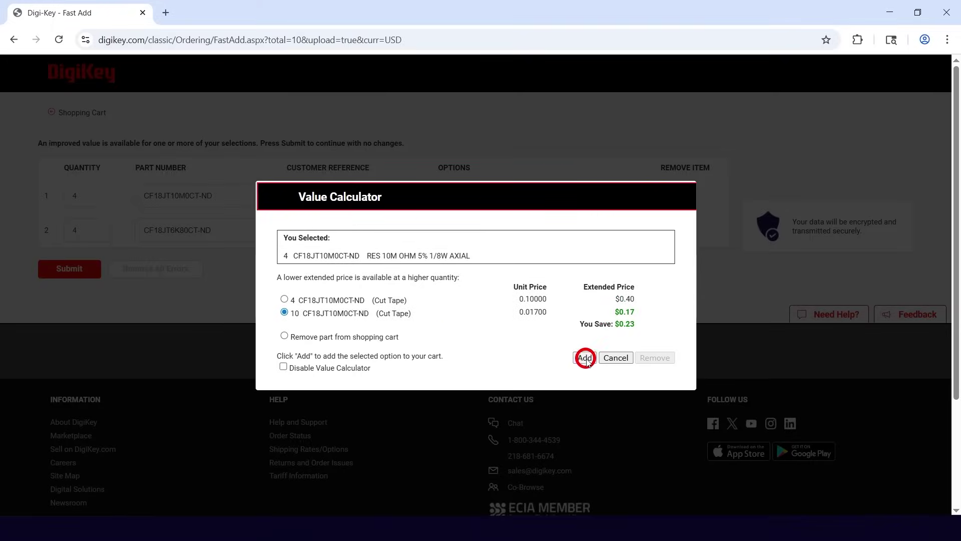
{"action": "left_click", "coordinate": [585, 357]}
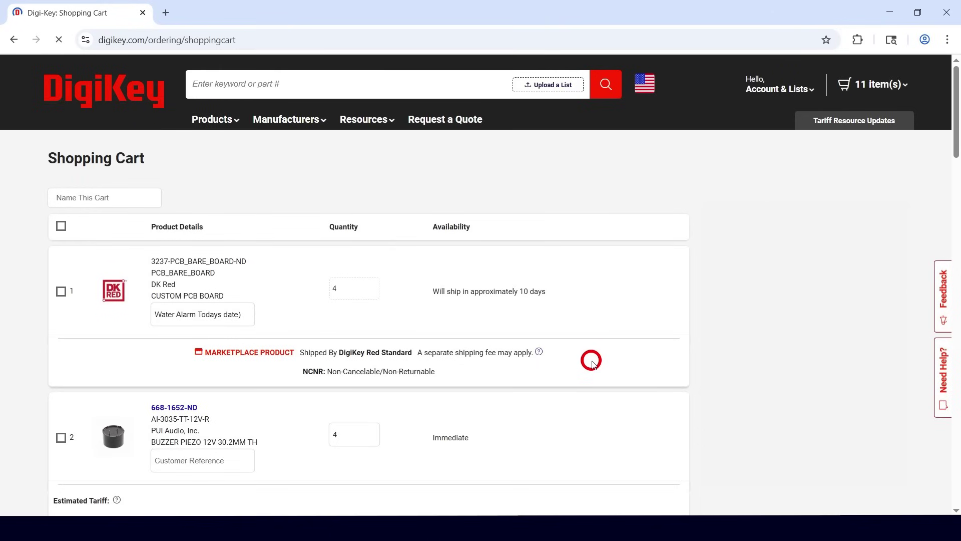